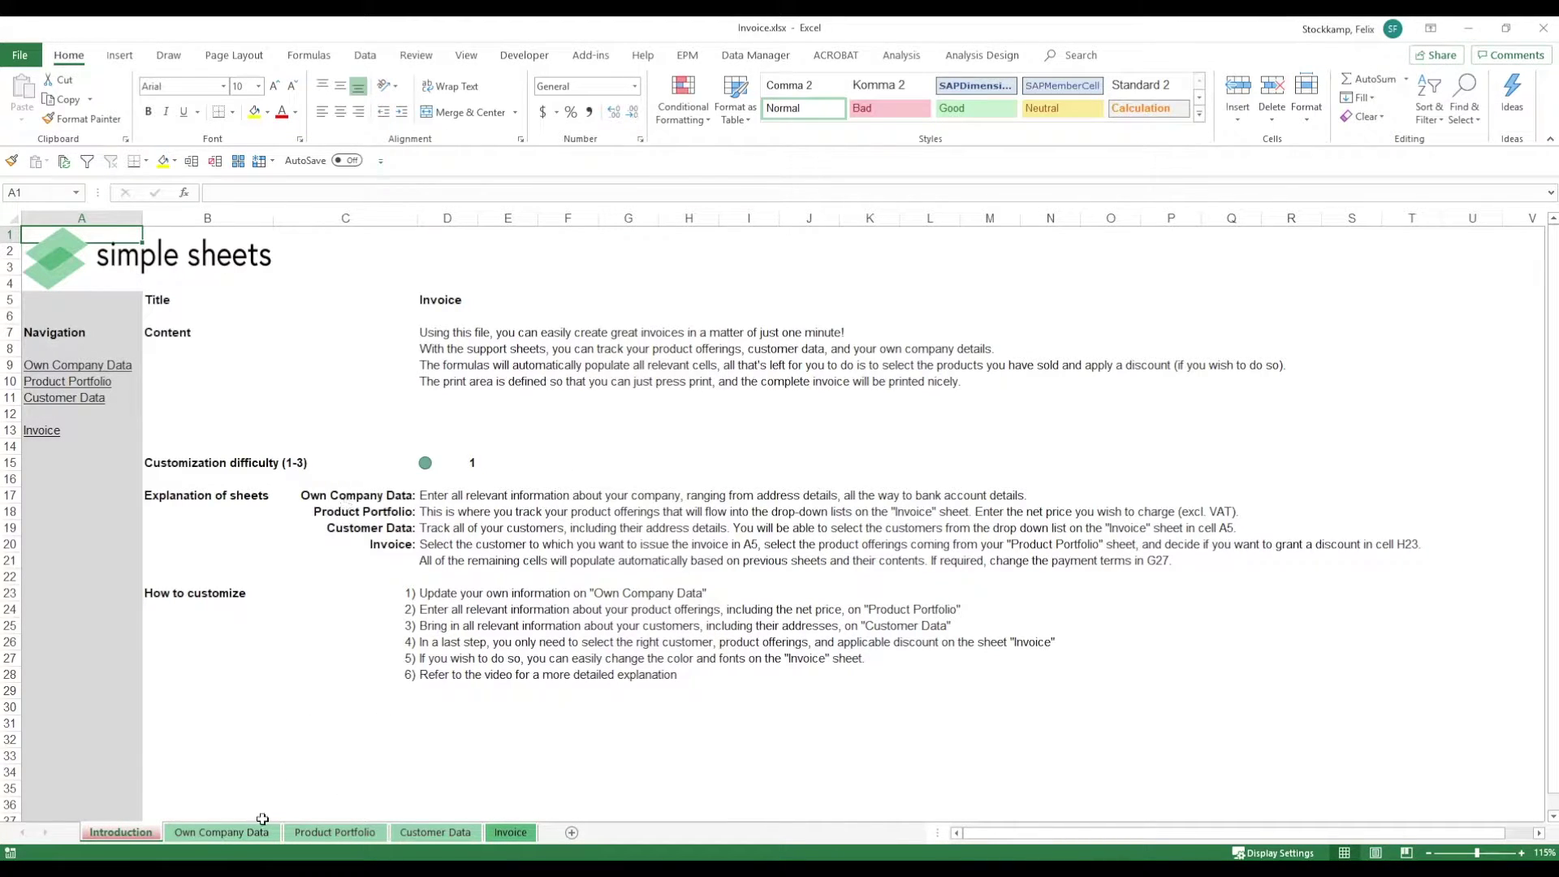
- Review the Own Company Data sheet's address, phone, email, account, bank and IBAN details
click(244, 831)
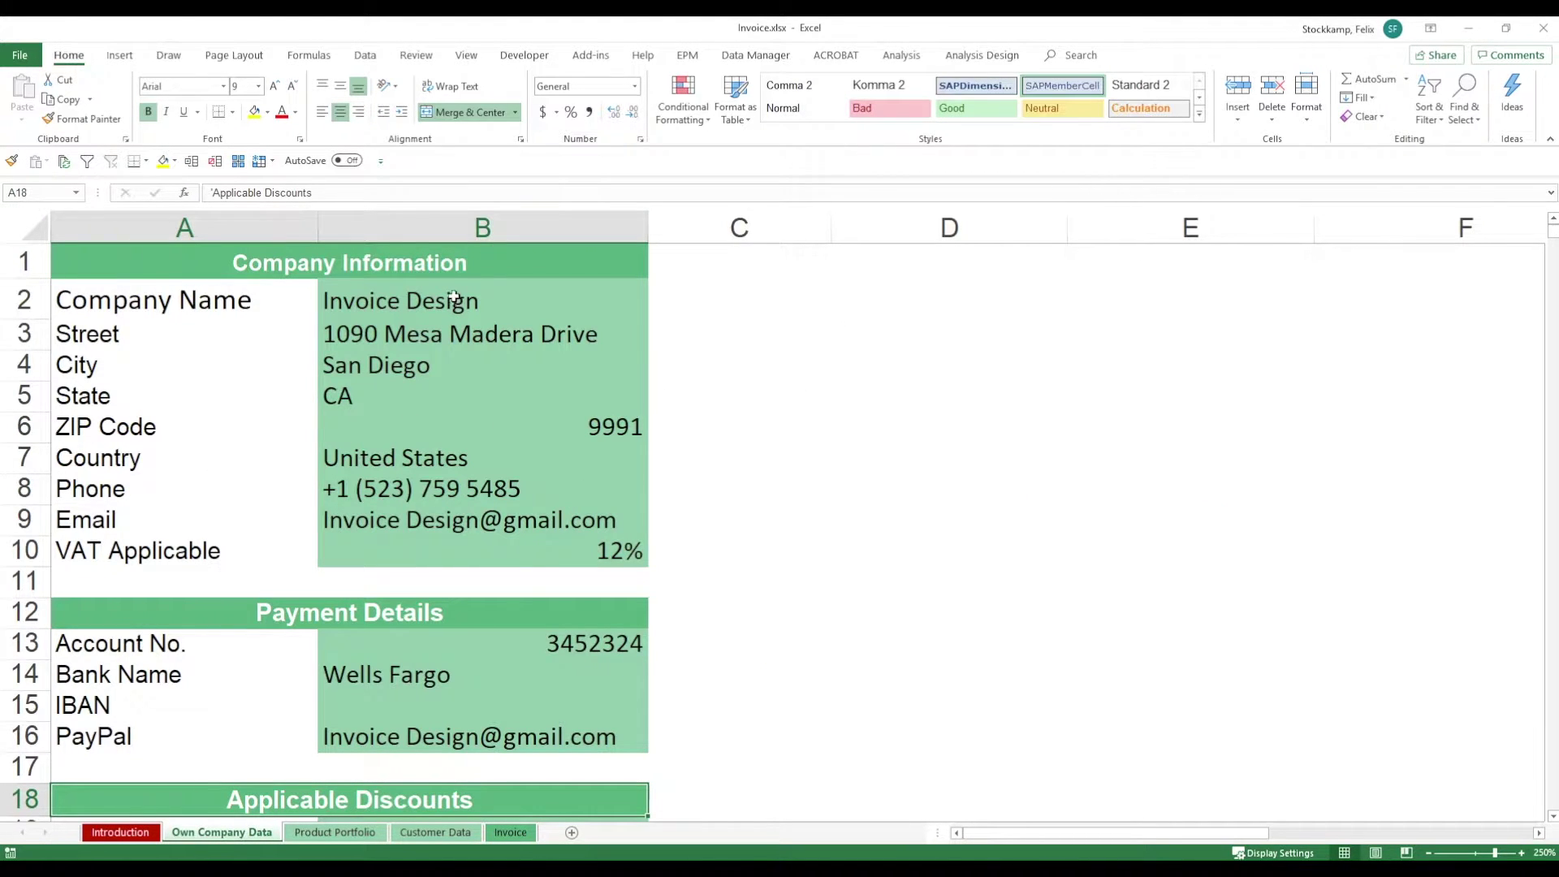
drag(478, 319, 471, 428)
drag(476, 491, 475, 520)
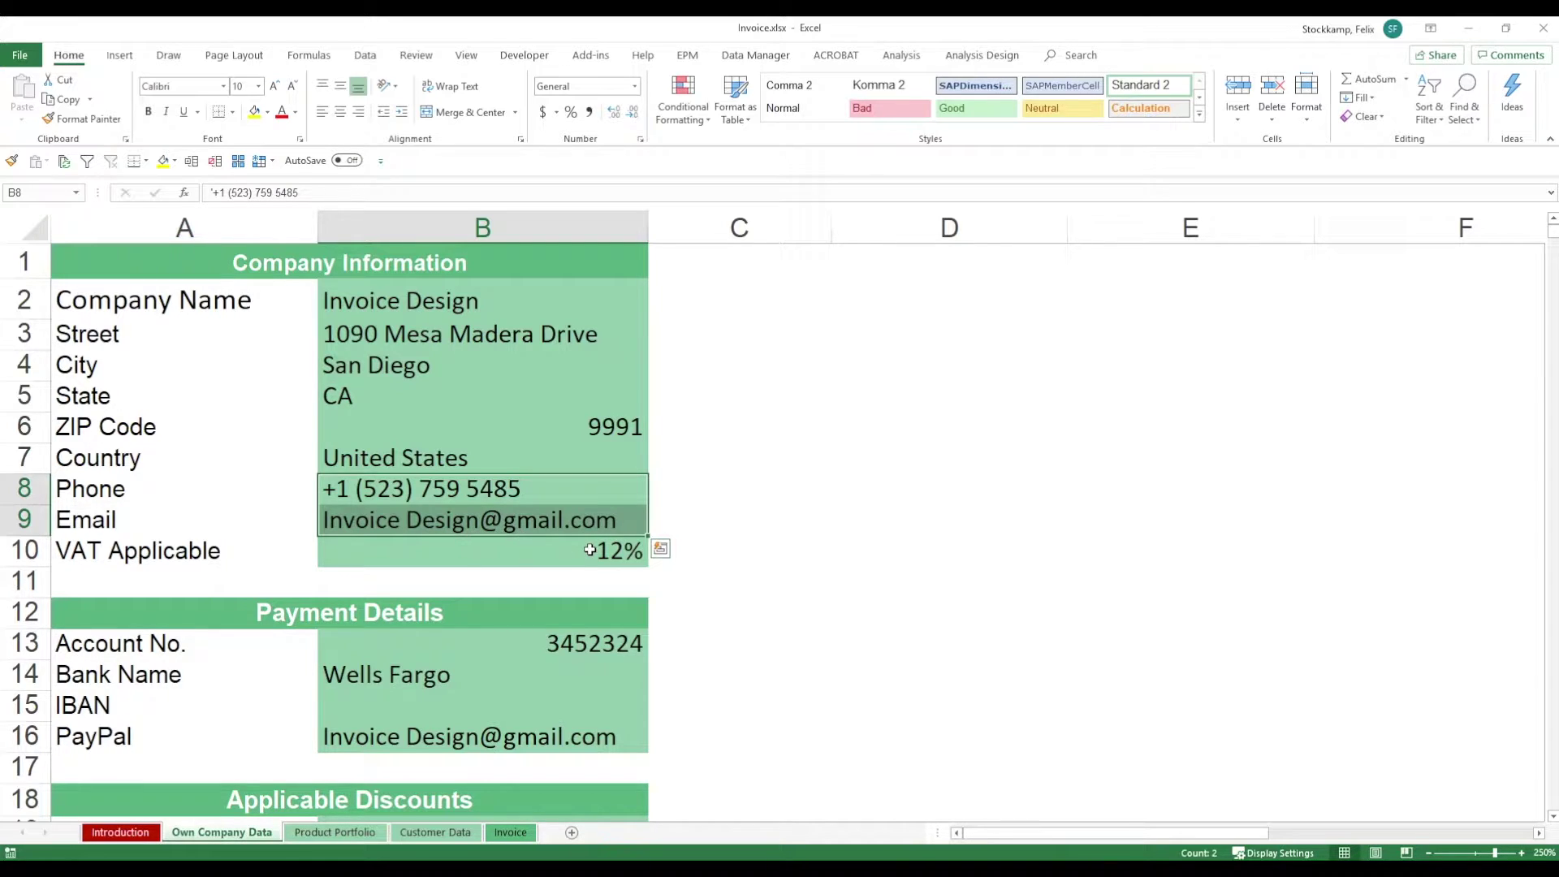
scroll(590, 550, down, 2)
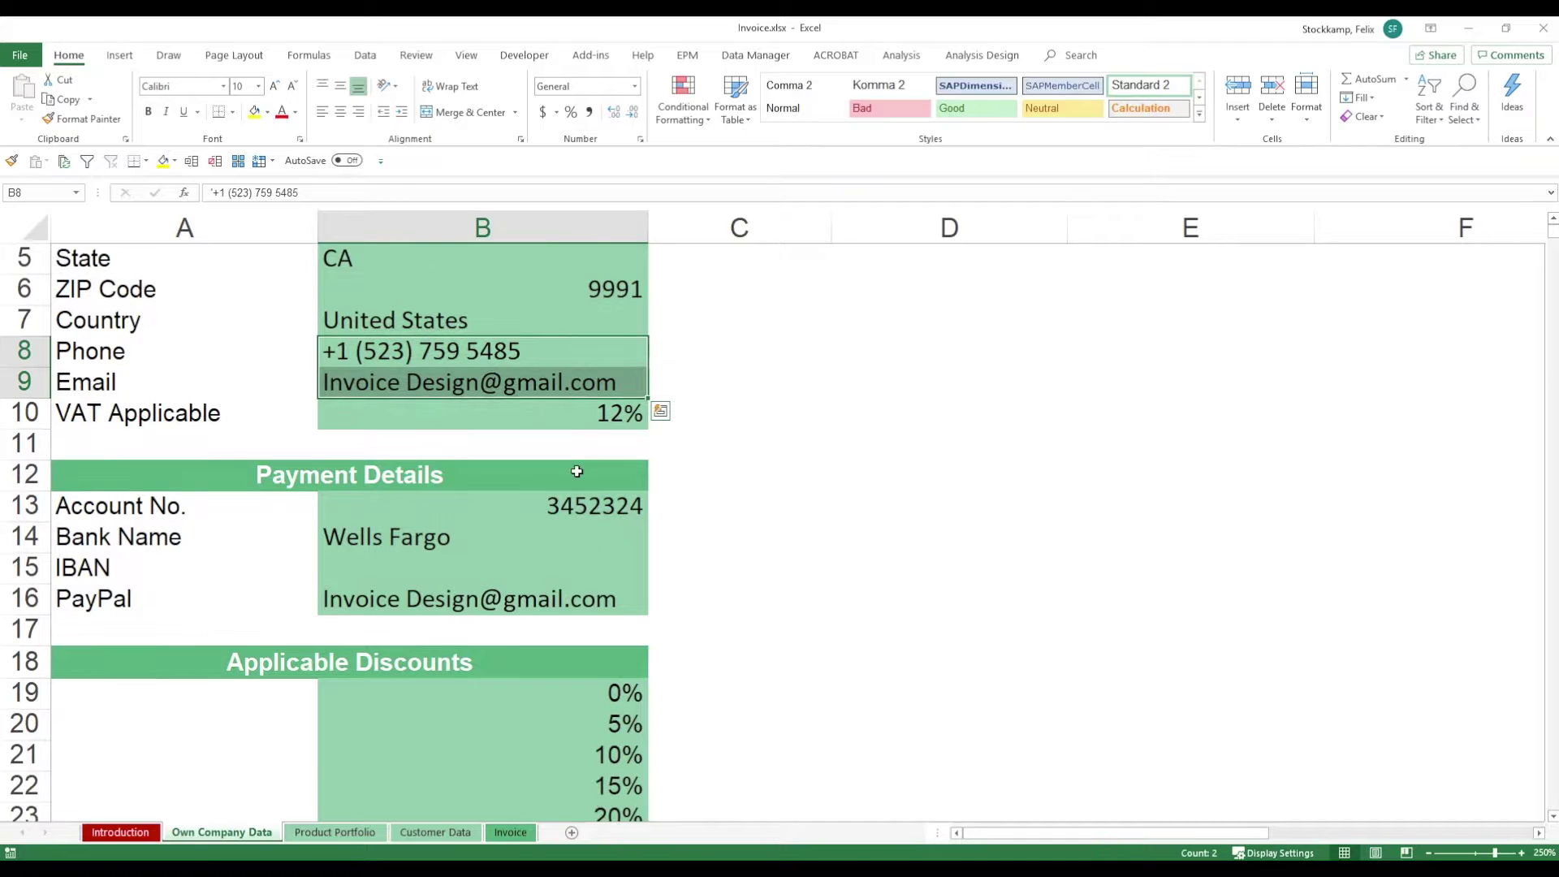
click(472, 514)
drag(472, 514, 471, 562)
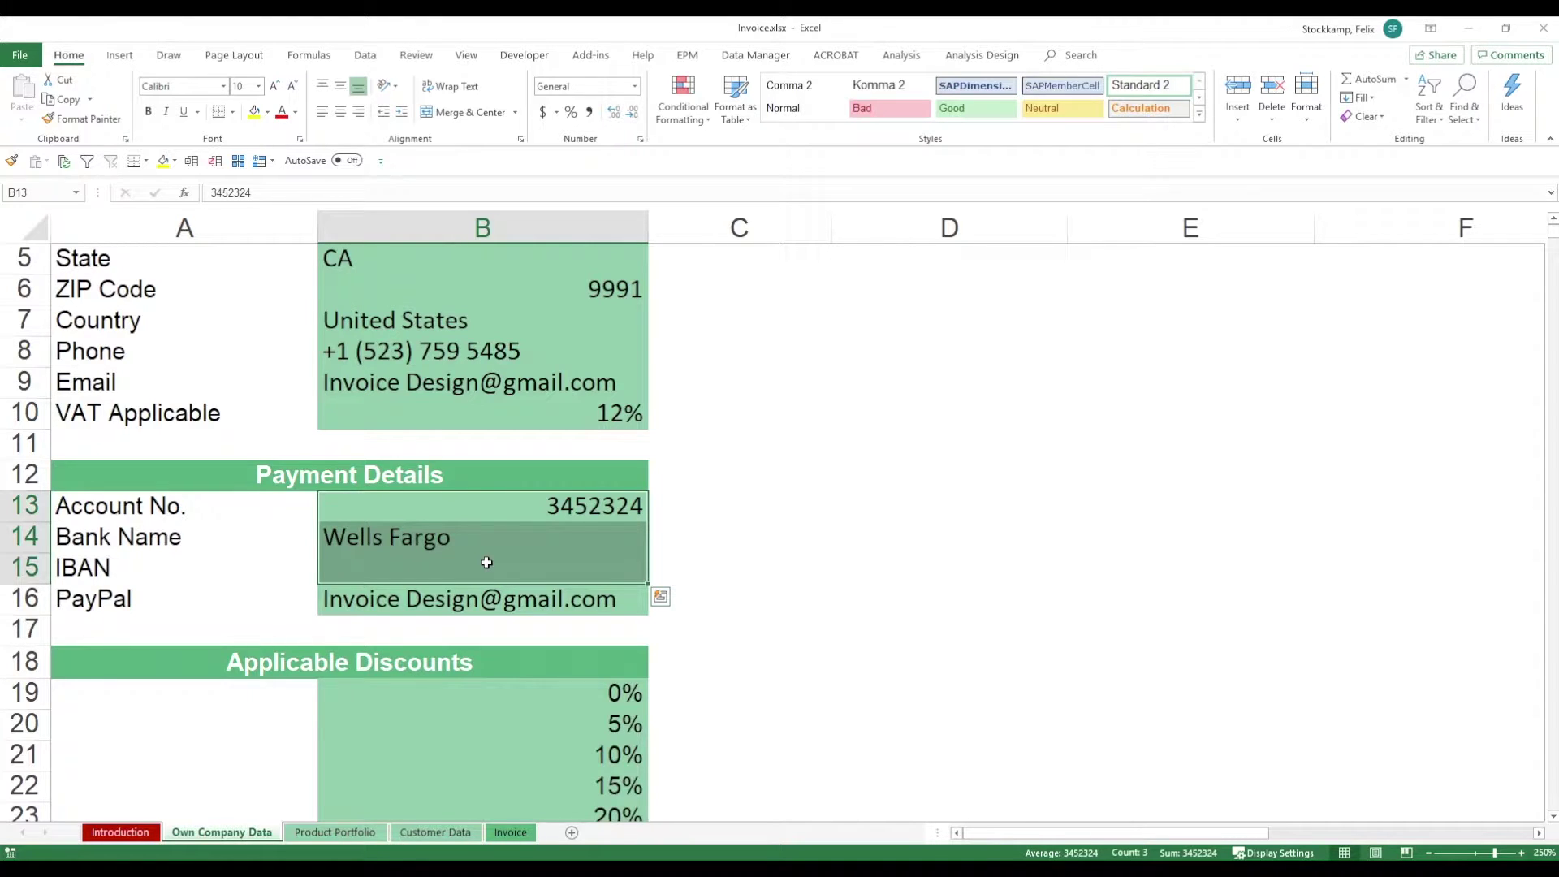
click(22, 570)
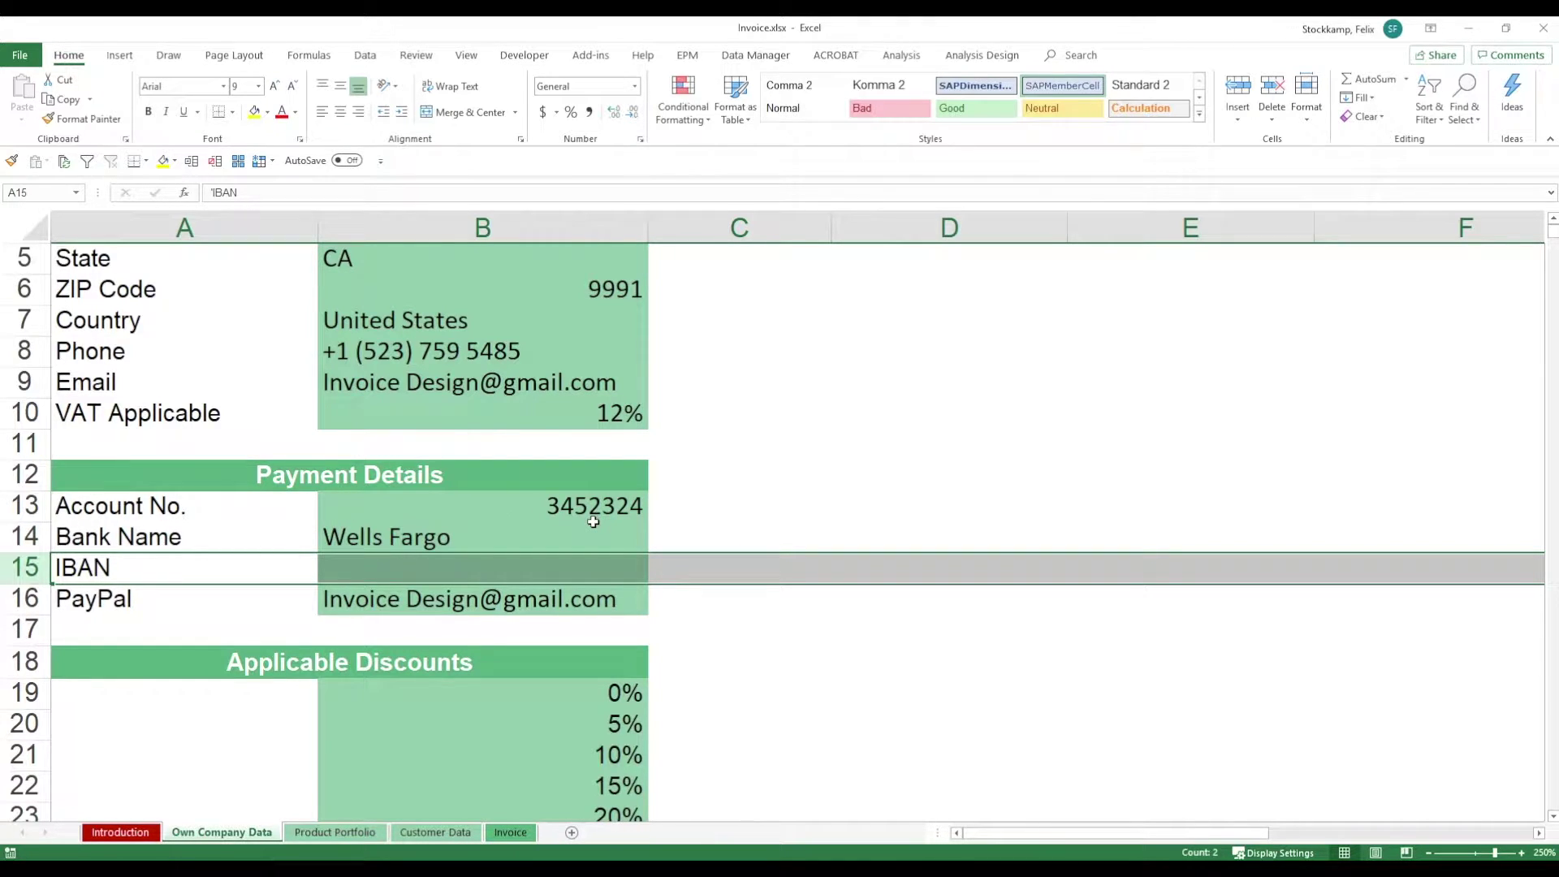
- Look over the 0%–25% applicable discount percentages, then move to the Product Portfolio sheet
scroll(488, 498, down, 4)
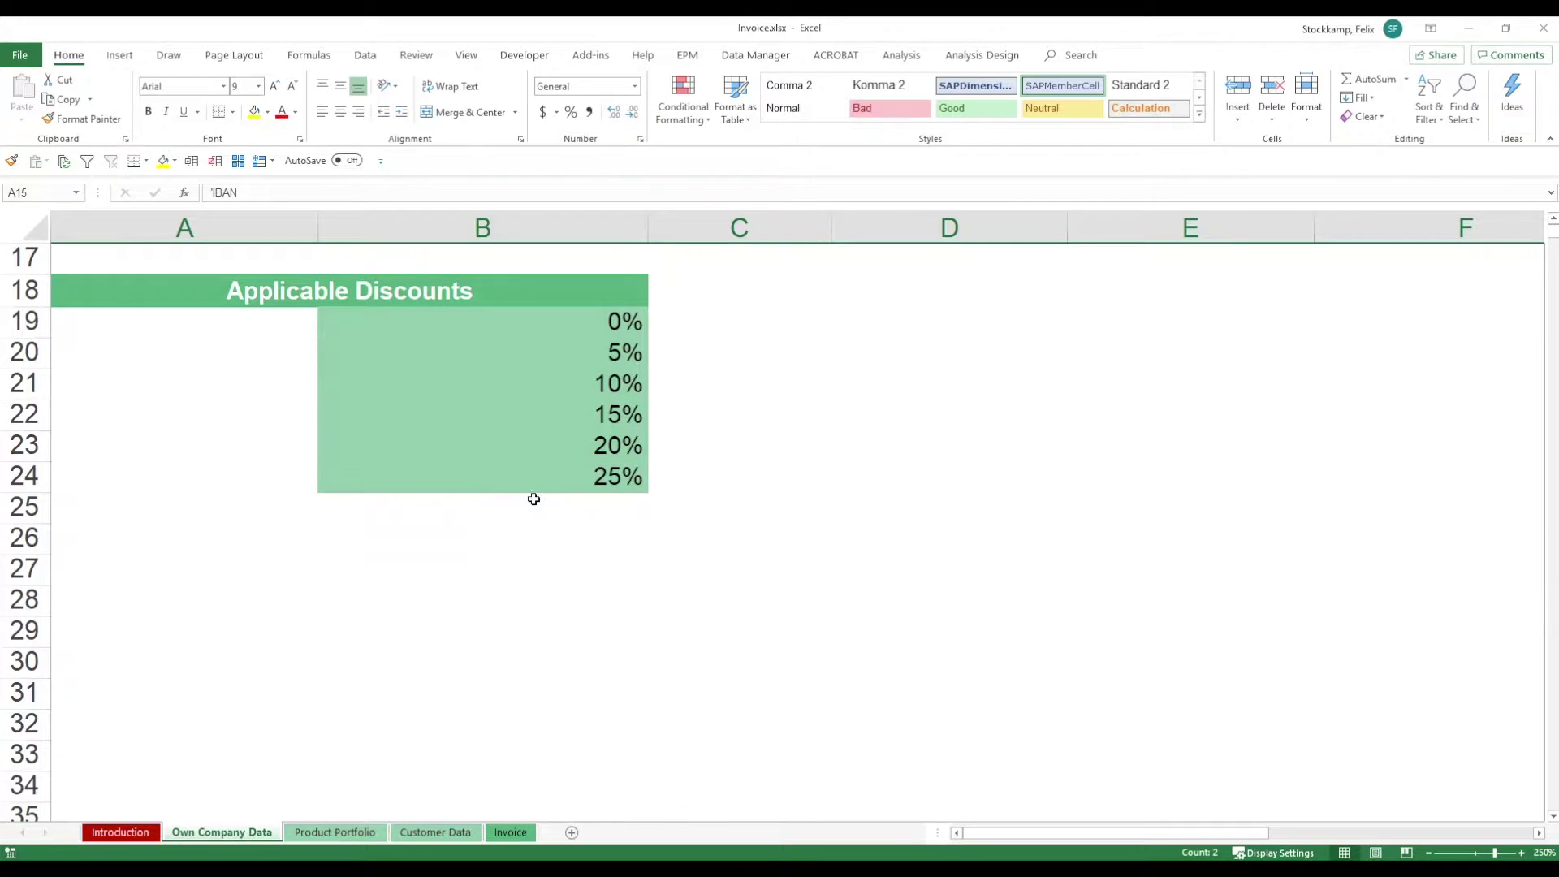
click(477, 281)
right_click(478, 281)
key(Escape)
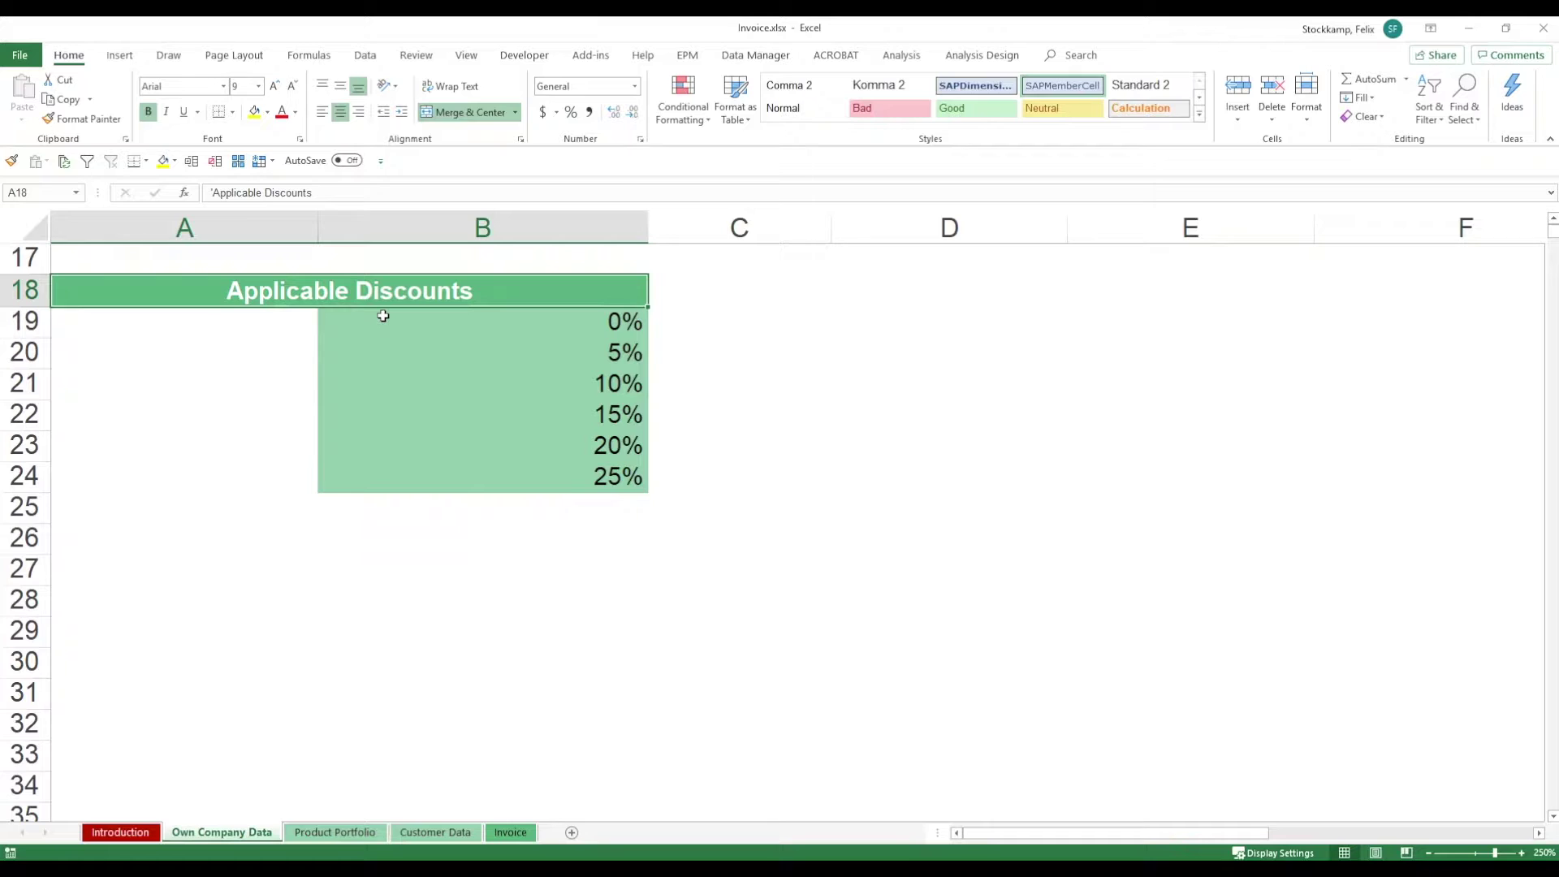
drag(568, 323, 574, 470)
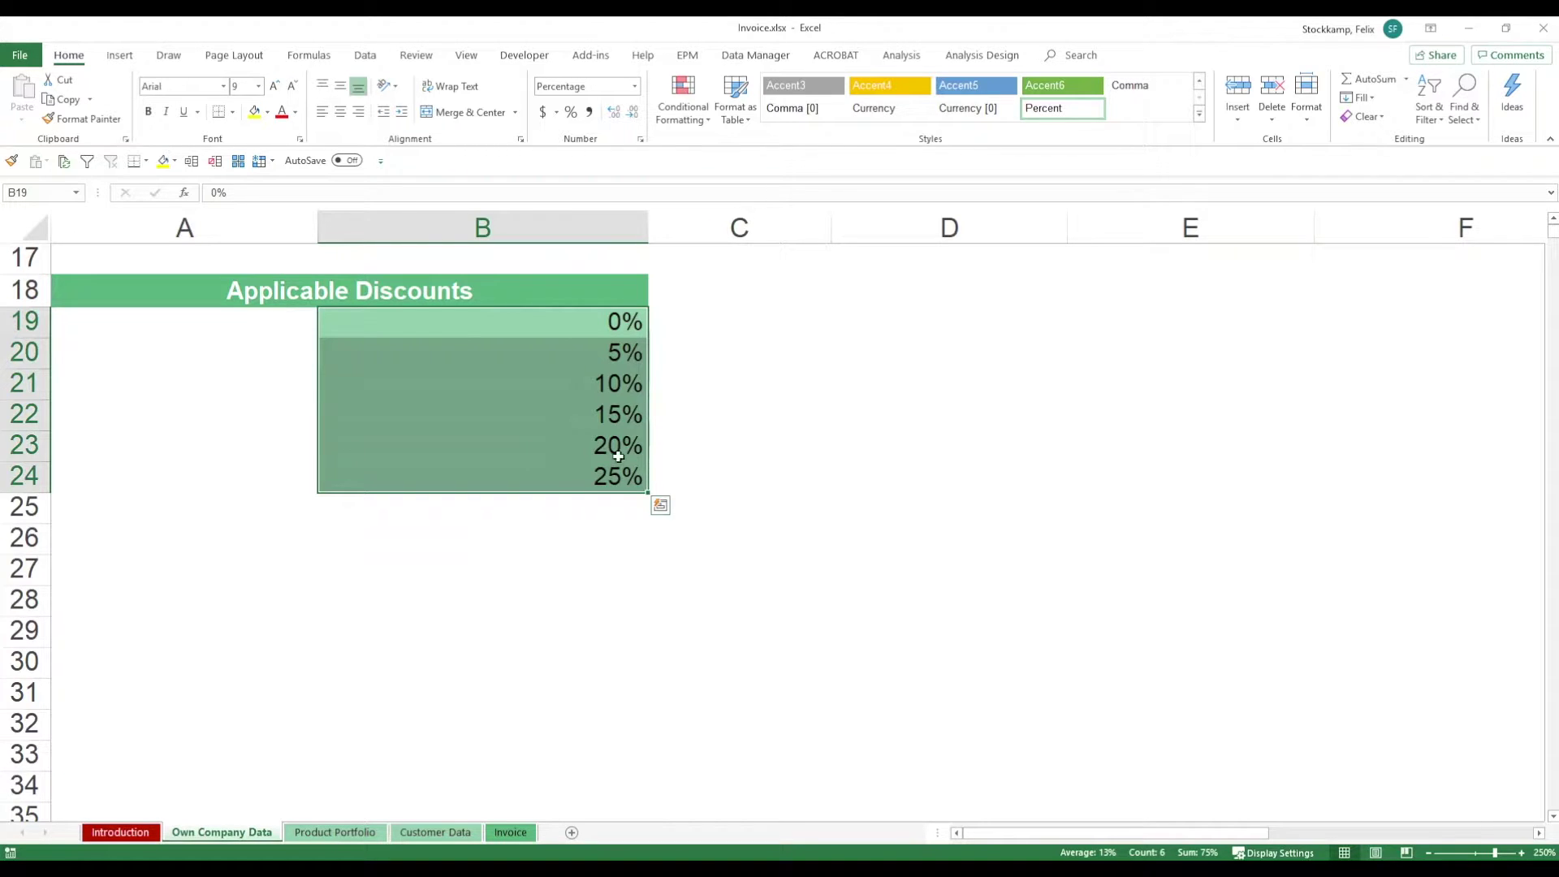
click(378, 835)
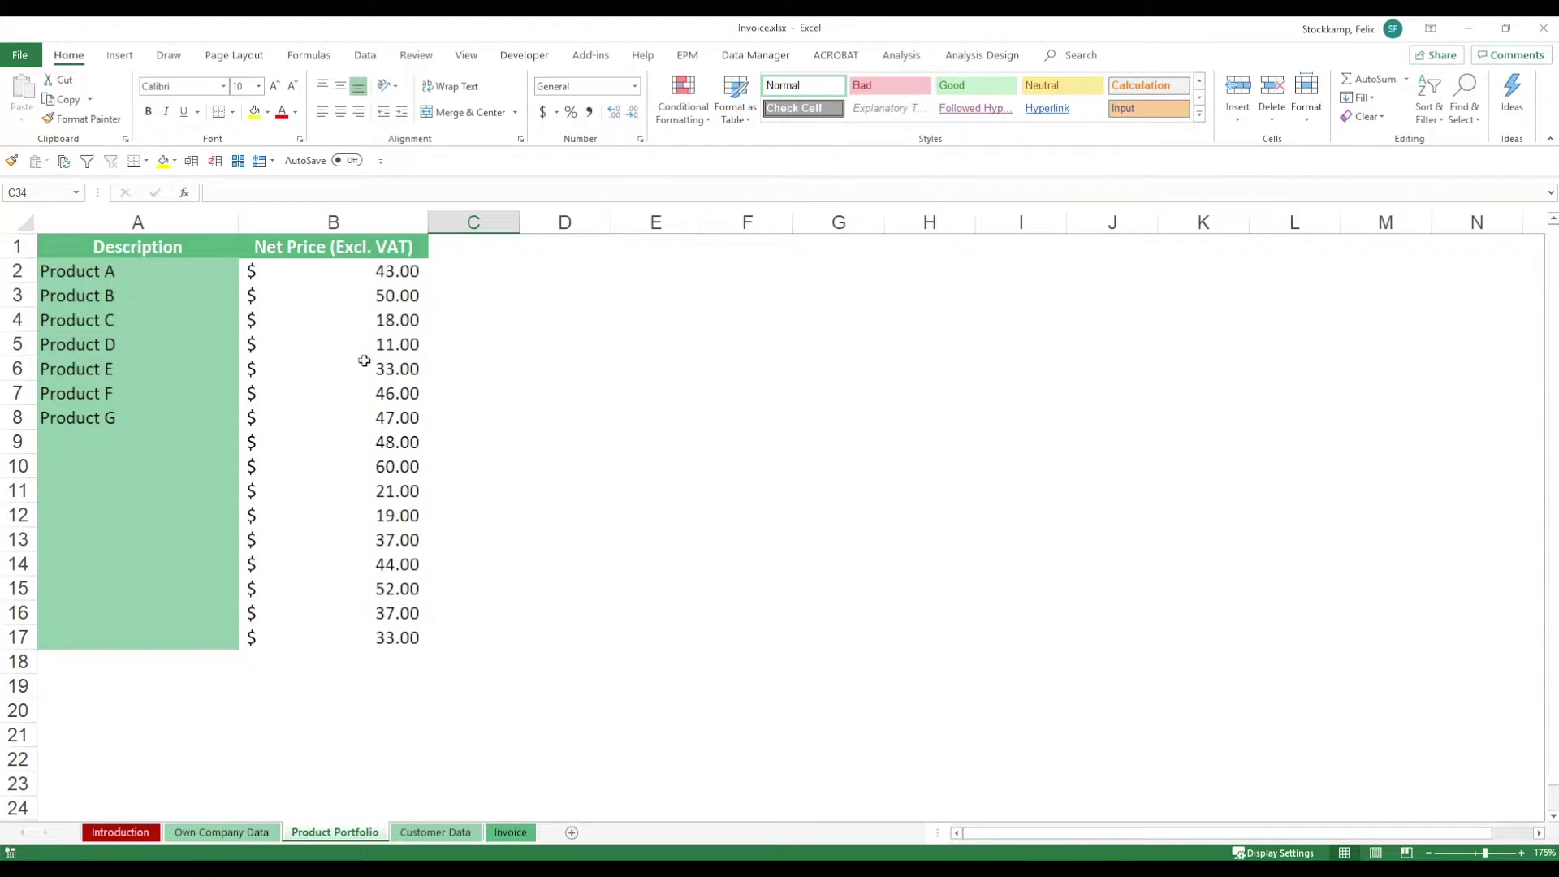
- Review Products A–G and their net prices excluding VAT, then go to Customer Data
drag(143, 270, 126, 421)
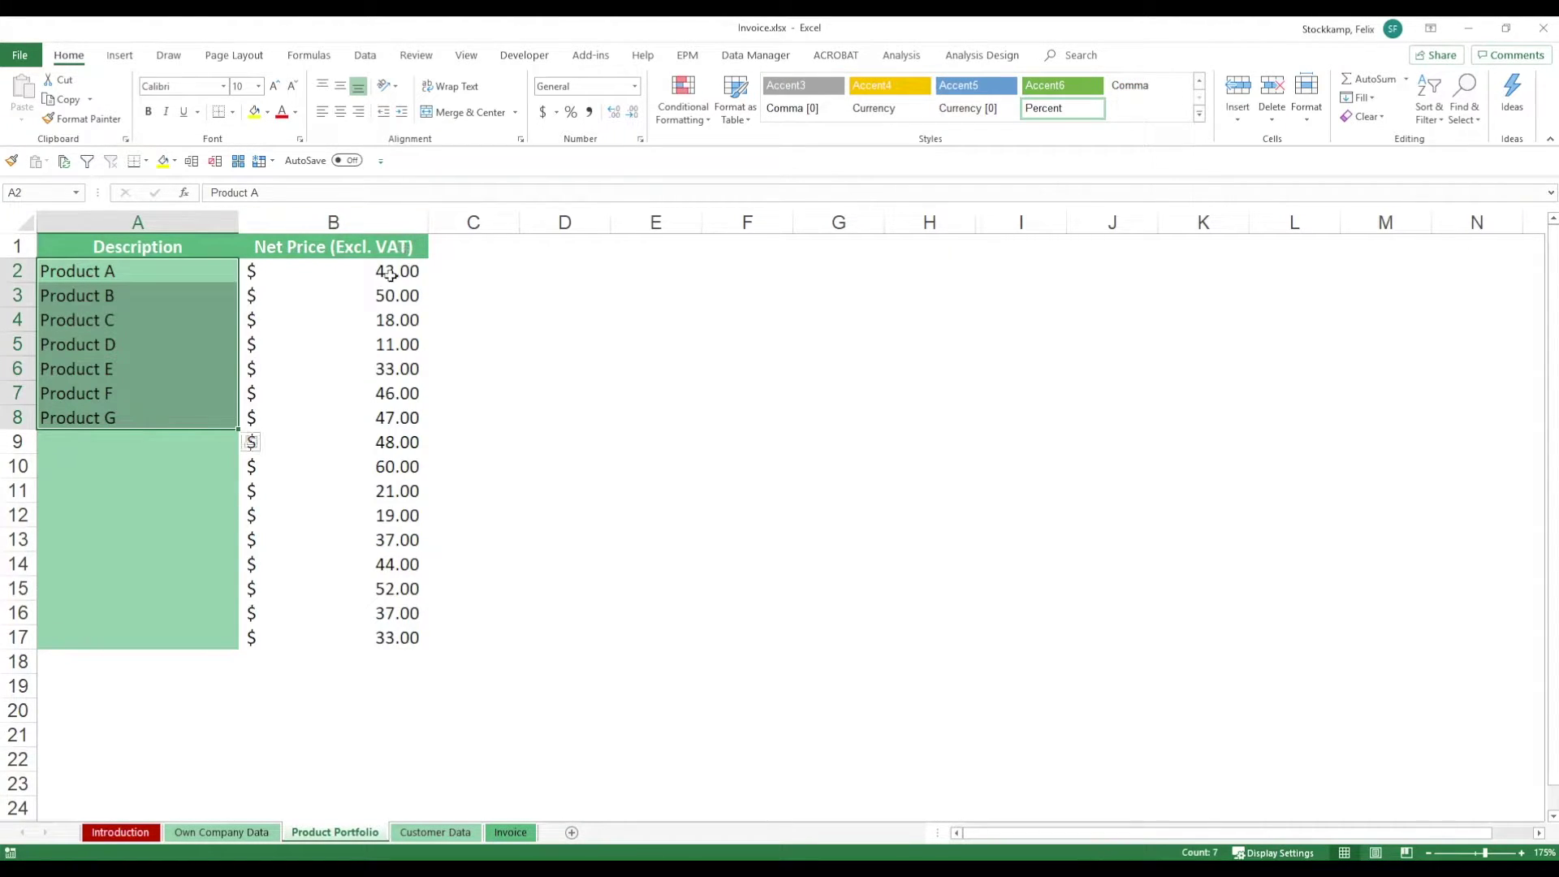
drag(188, 268, 209, 636)
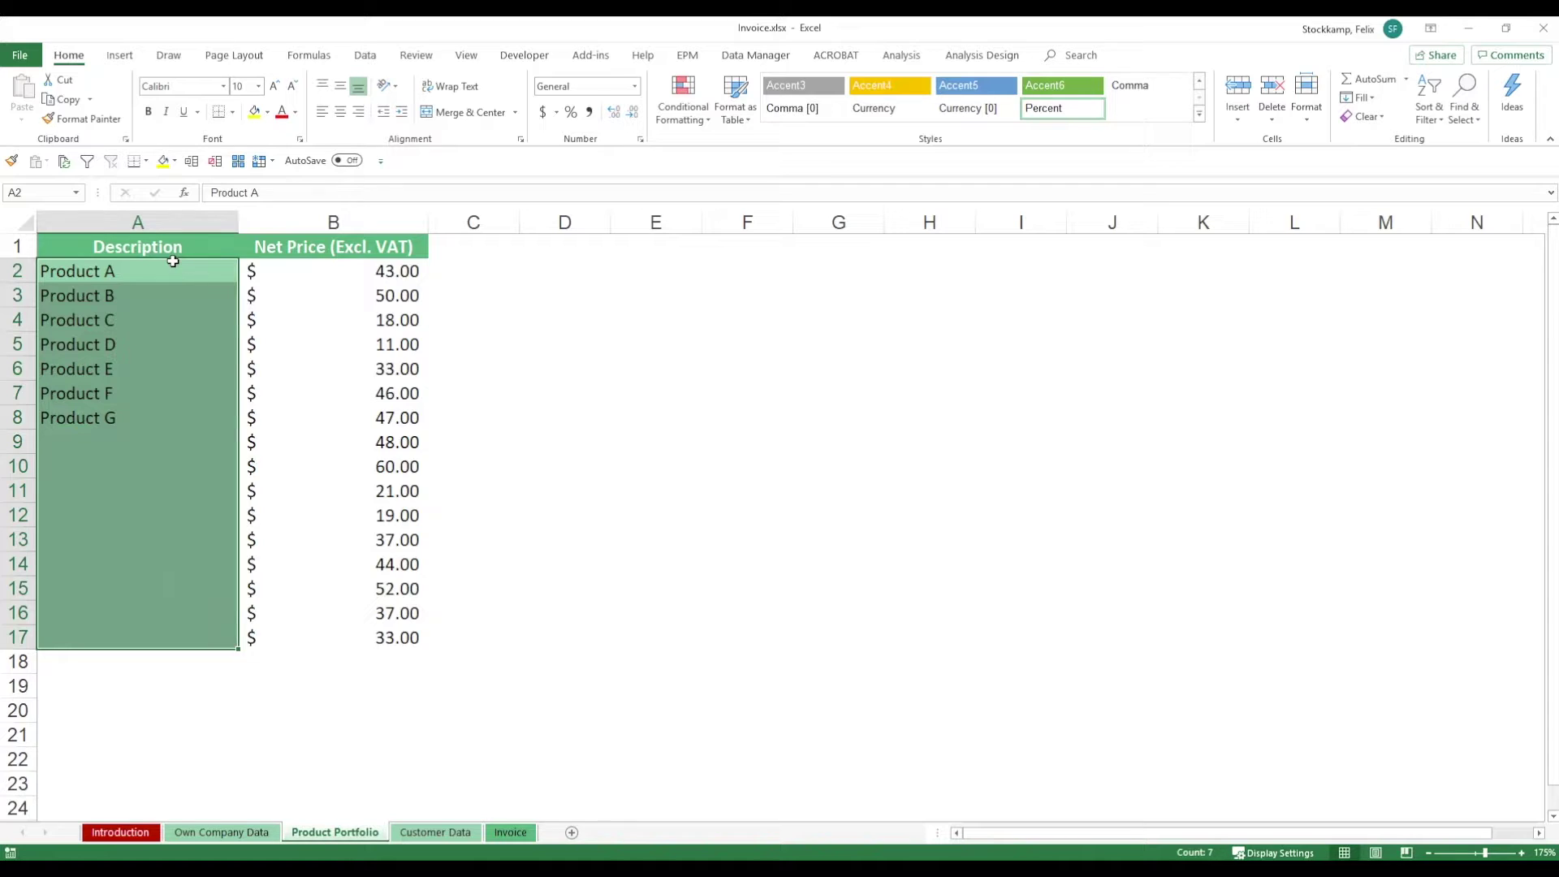
click(336, 272)
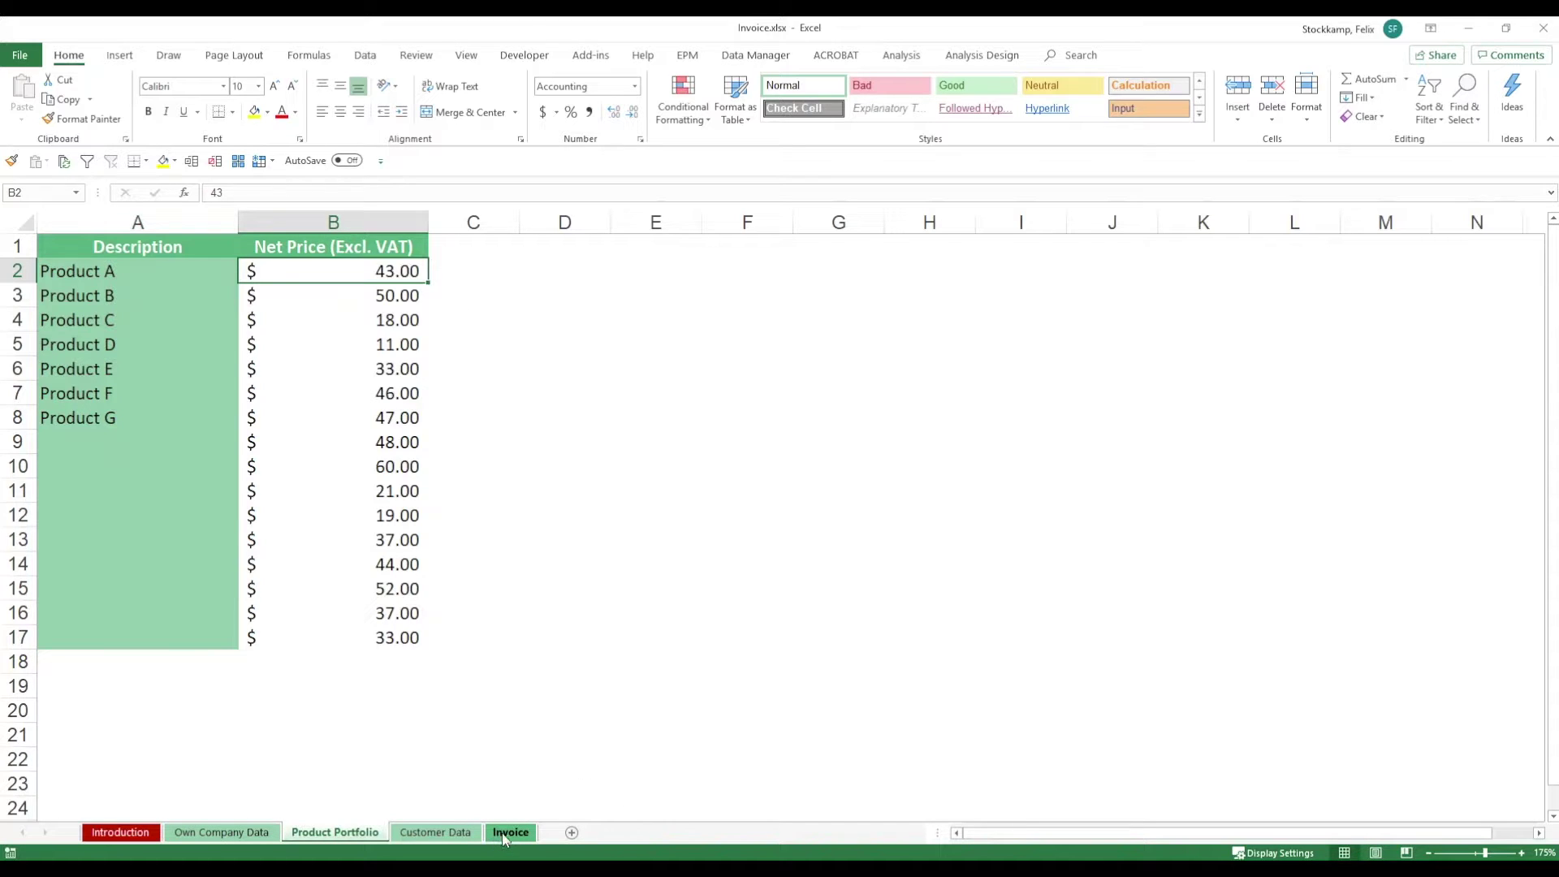
click(463, 835)
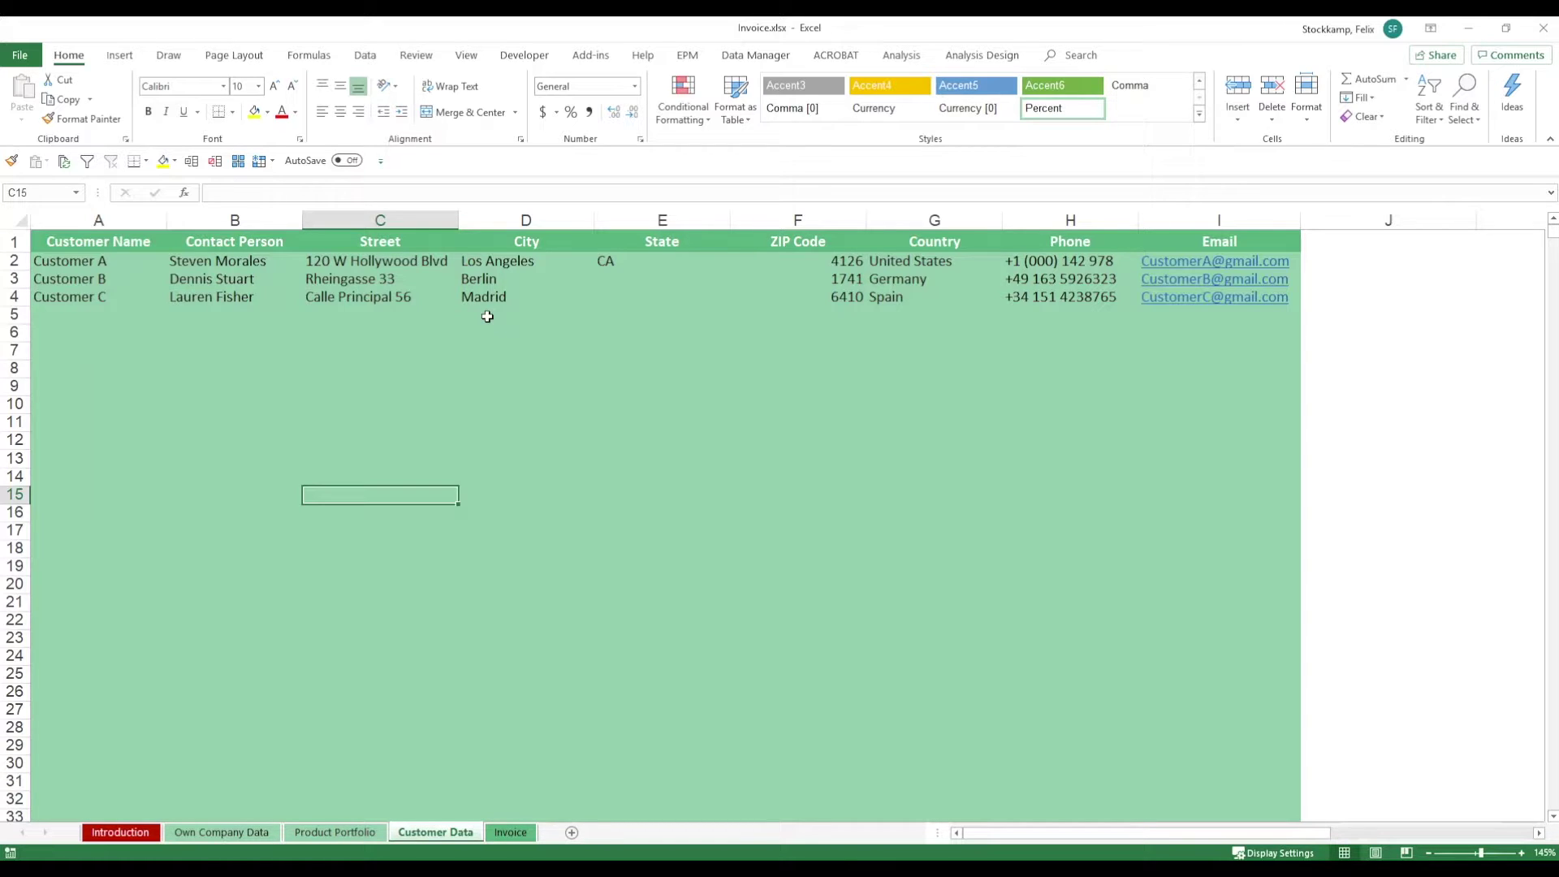
- Review Customers A, B and C's contacts, streets and cities, then go to the Invoice sheet
click(124, 264)
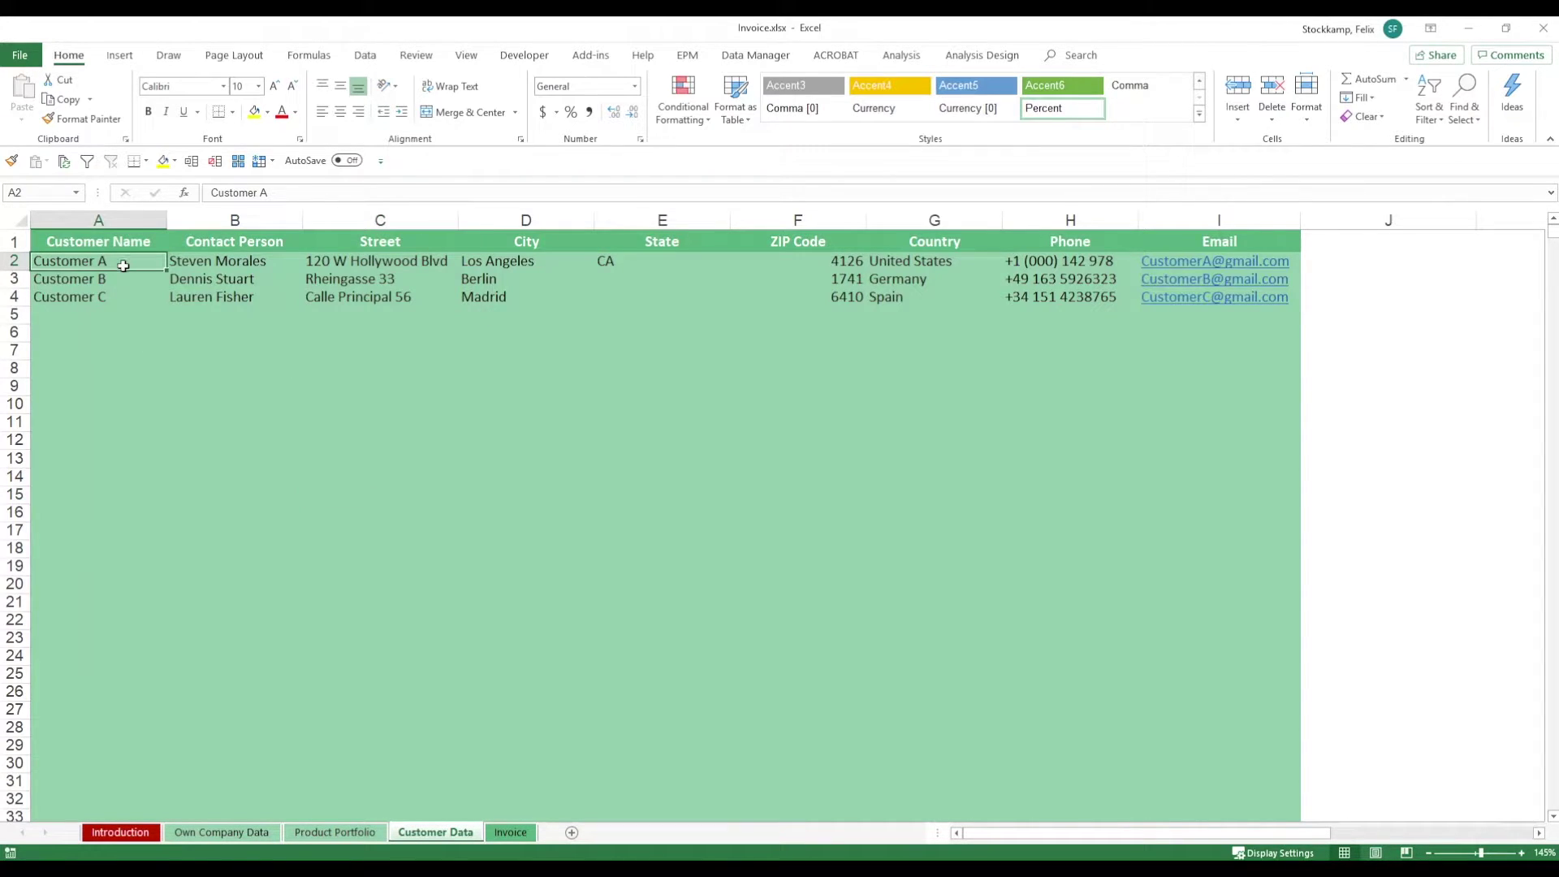
drag(123, 264, 1245, 309)
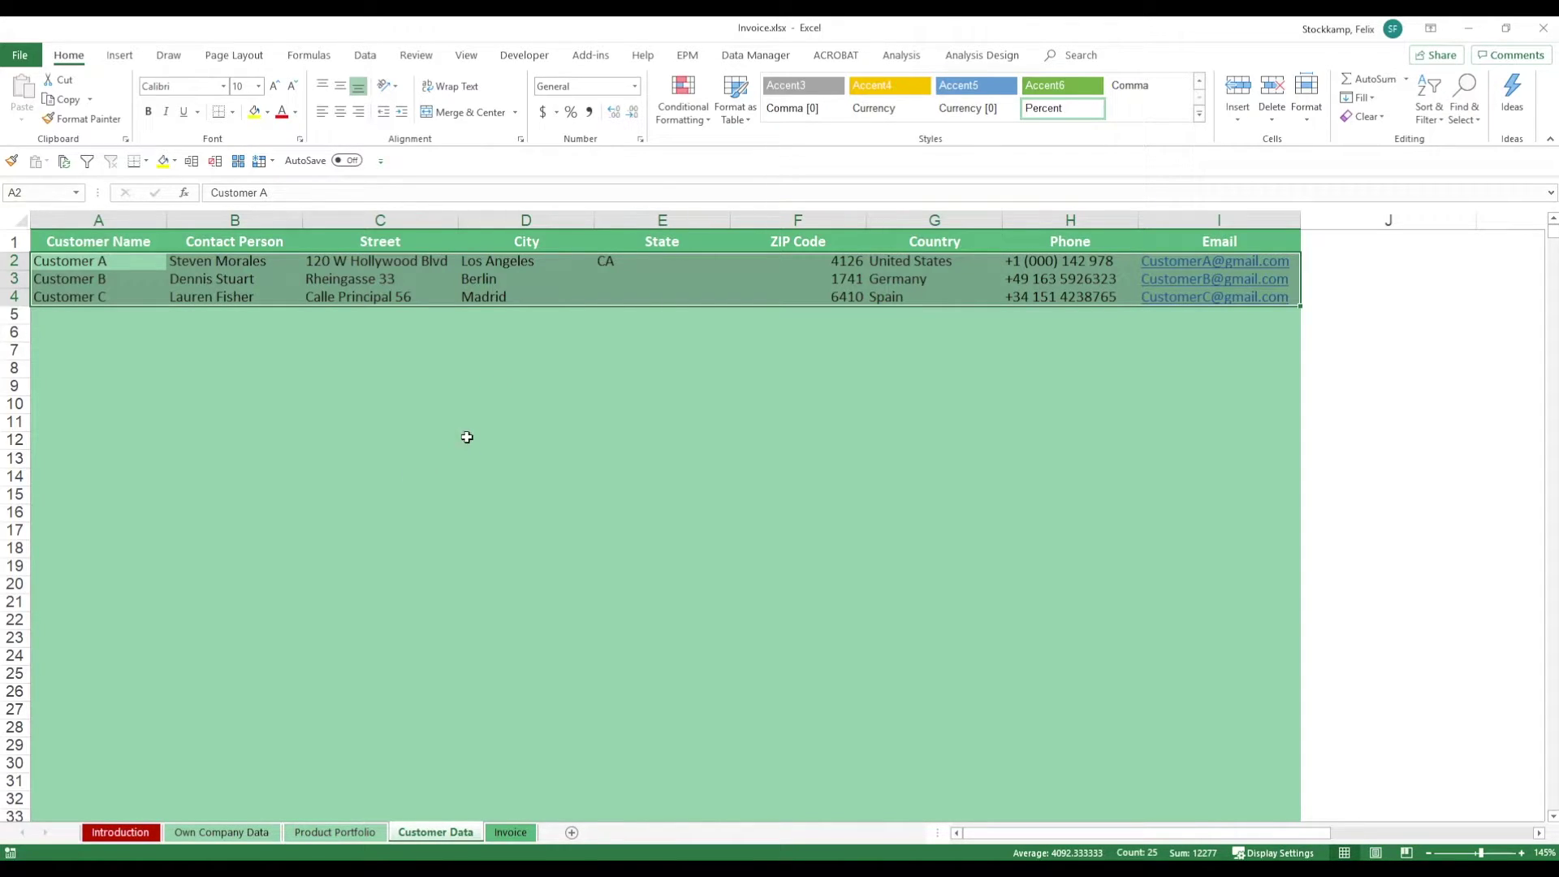
click(512, 836)
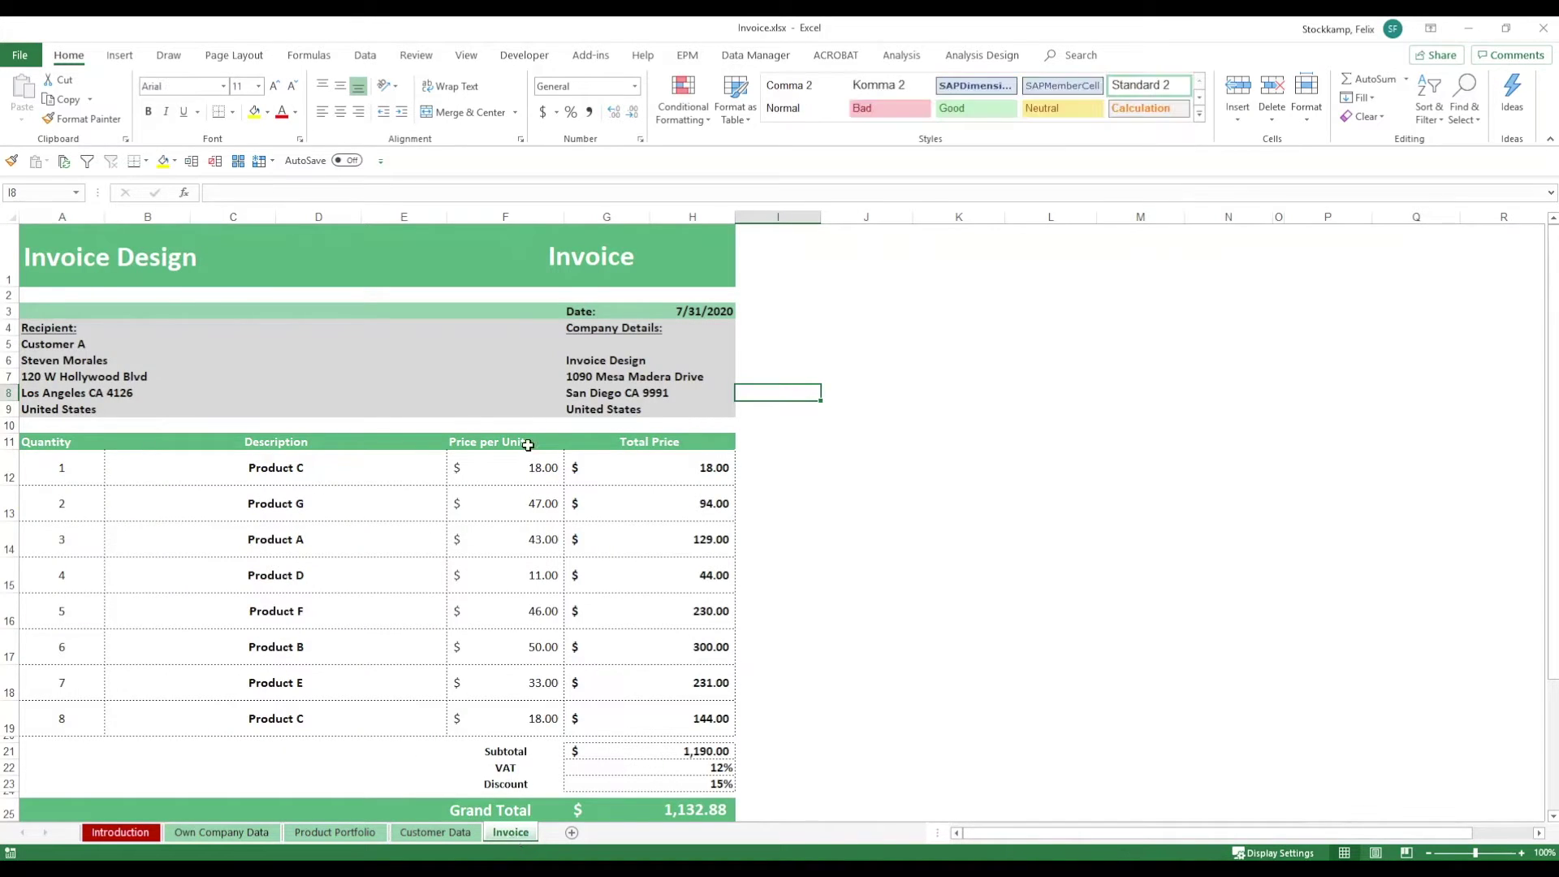
- Choose Customer C as the invoice recipient from the A5 dropdown
click(71, 248)
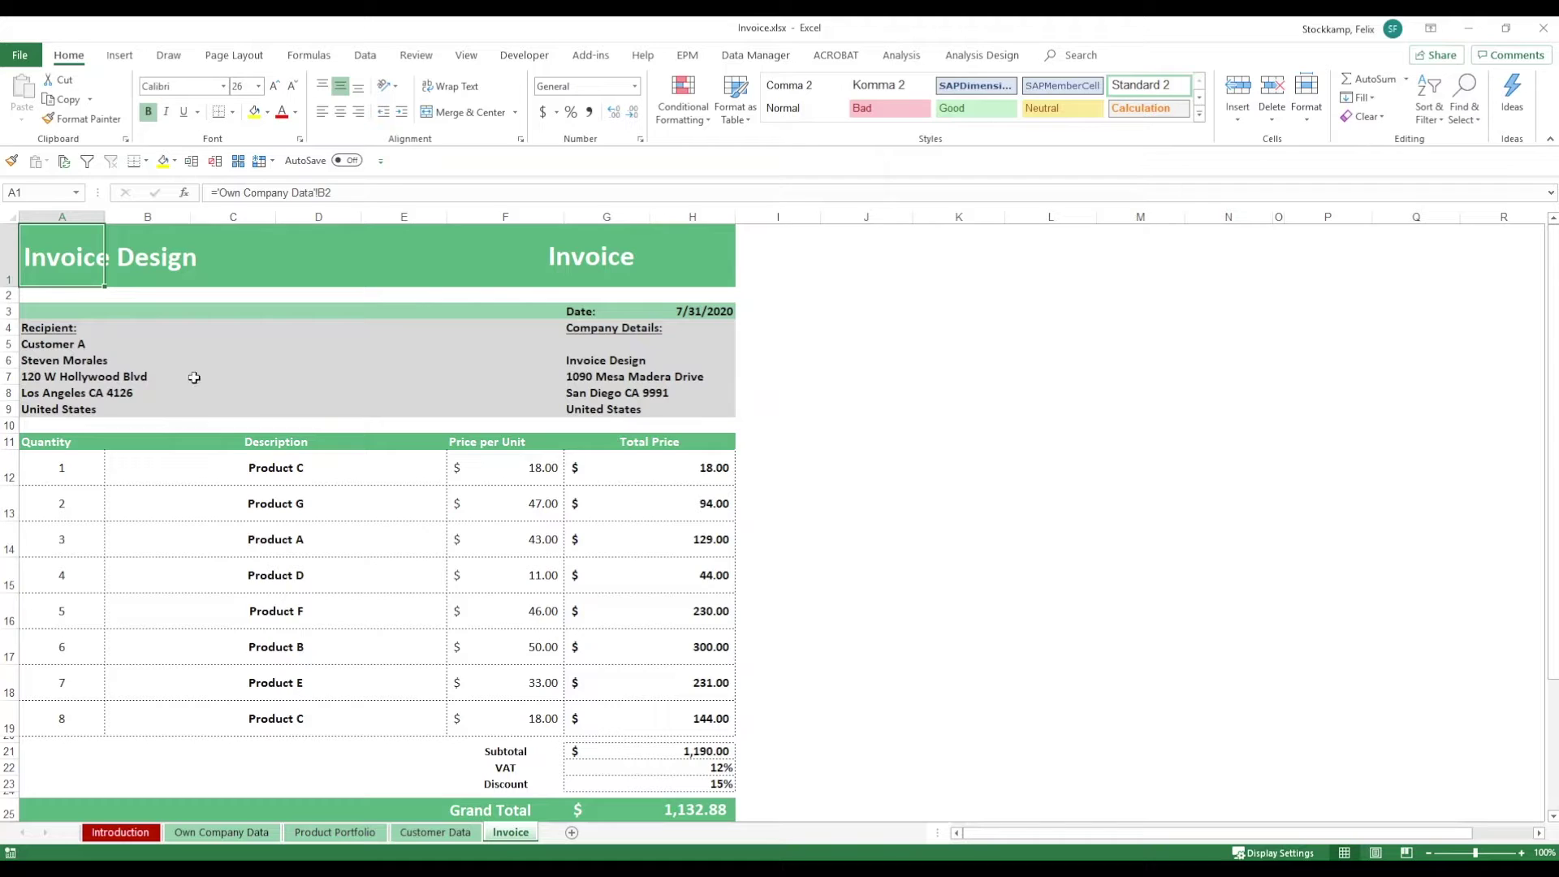
click(73, 344)
click(111, 344)
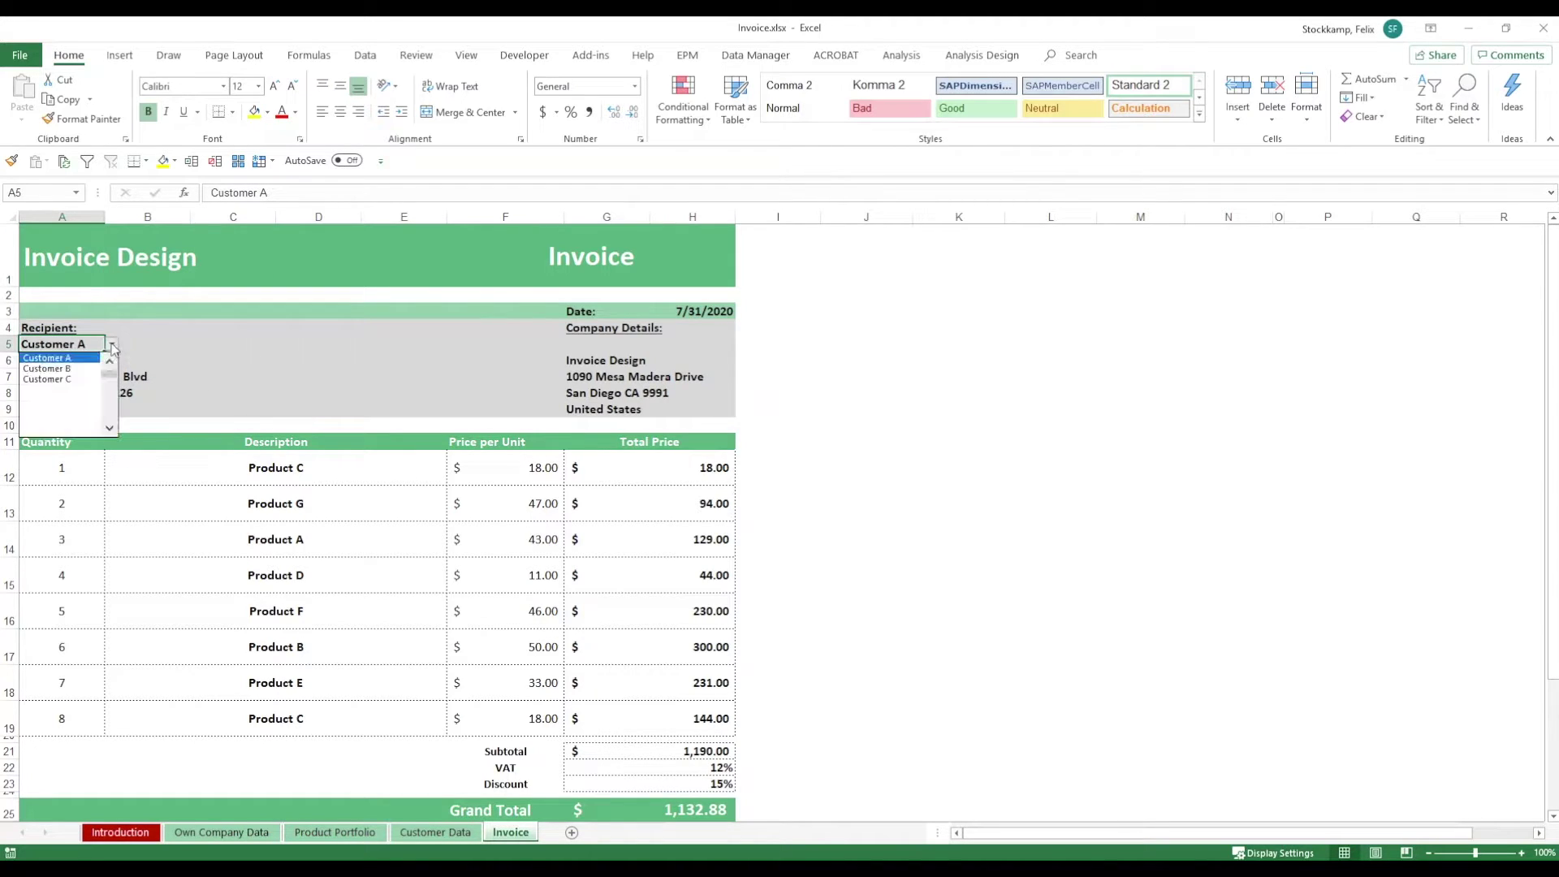
click(72, 379)
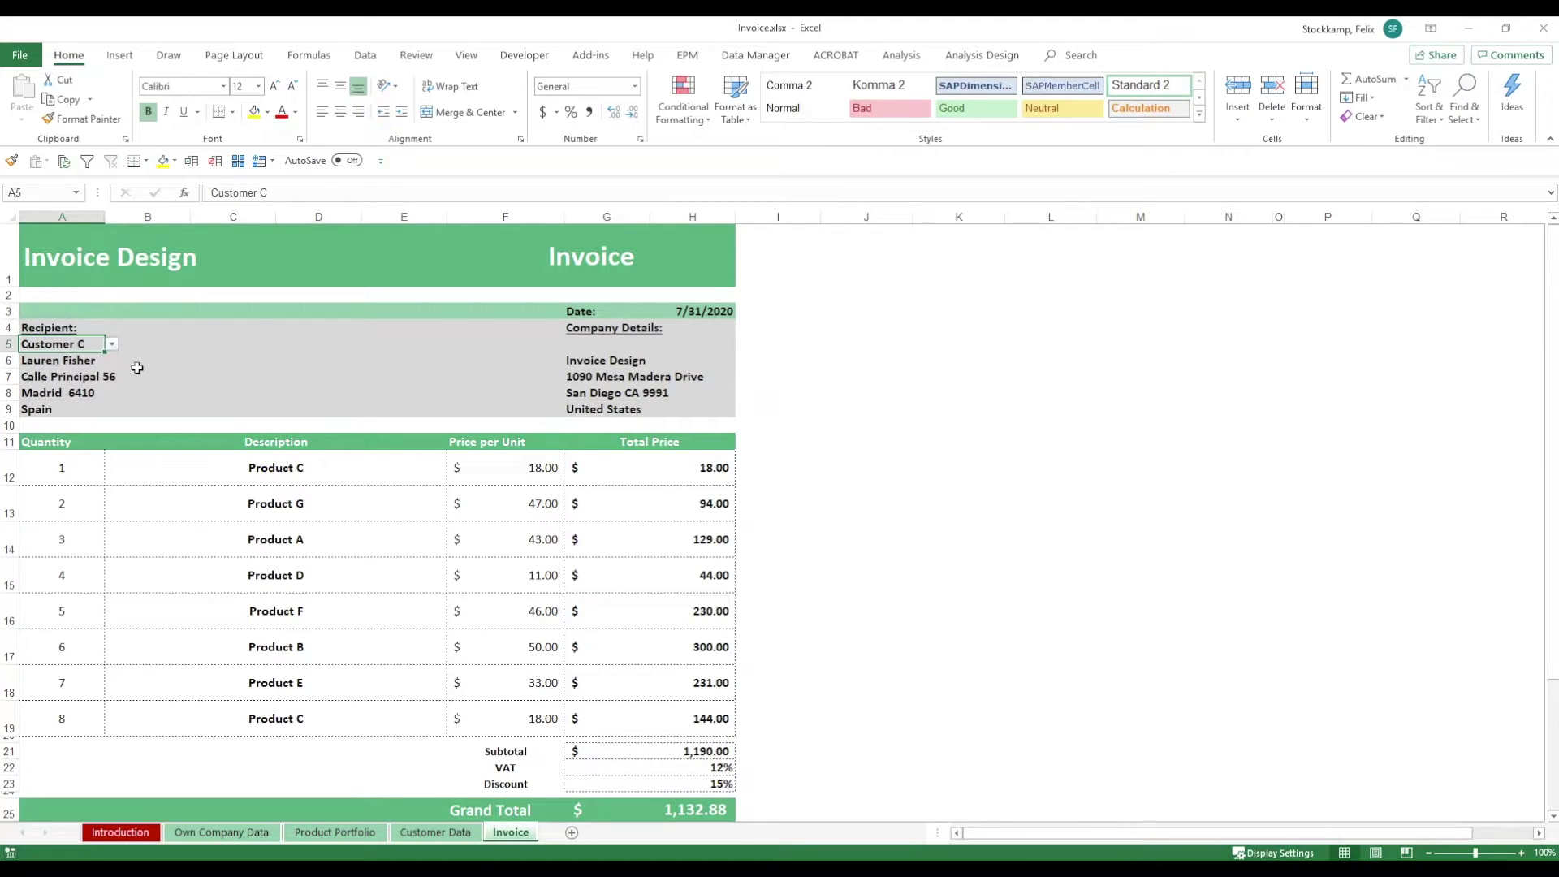
- Check the linked company details in G6 and the TODAY() invoice date in H3
click(633, 327)
key(Down)
key(Down)
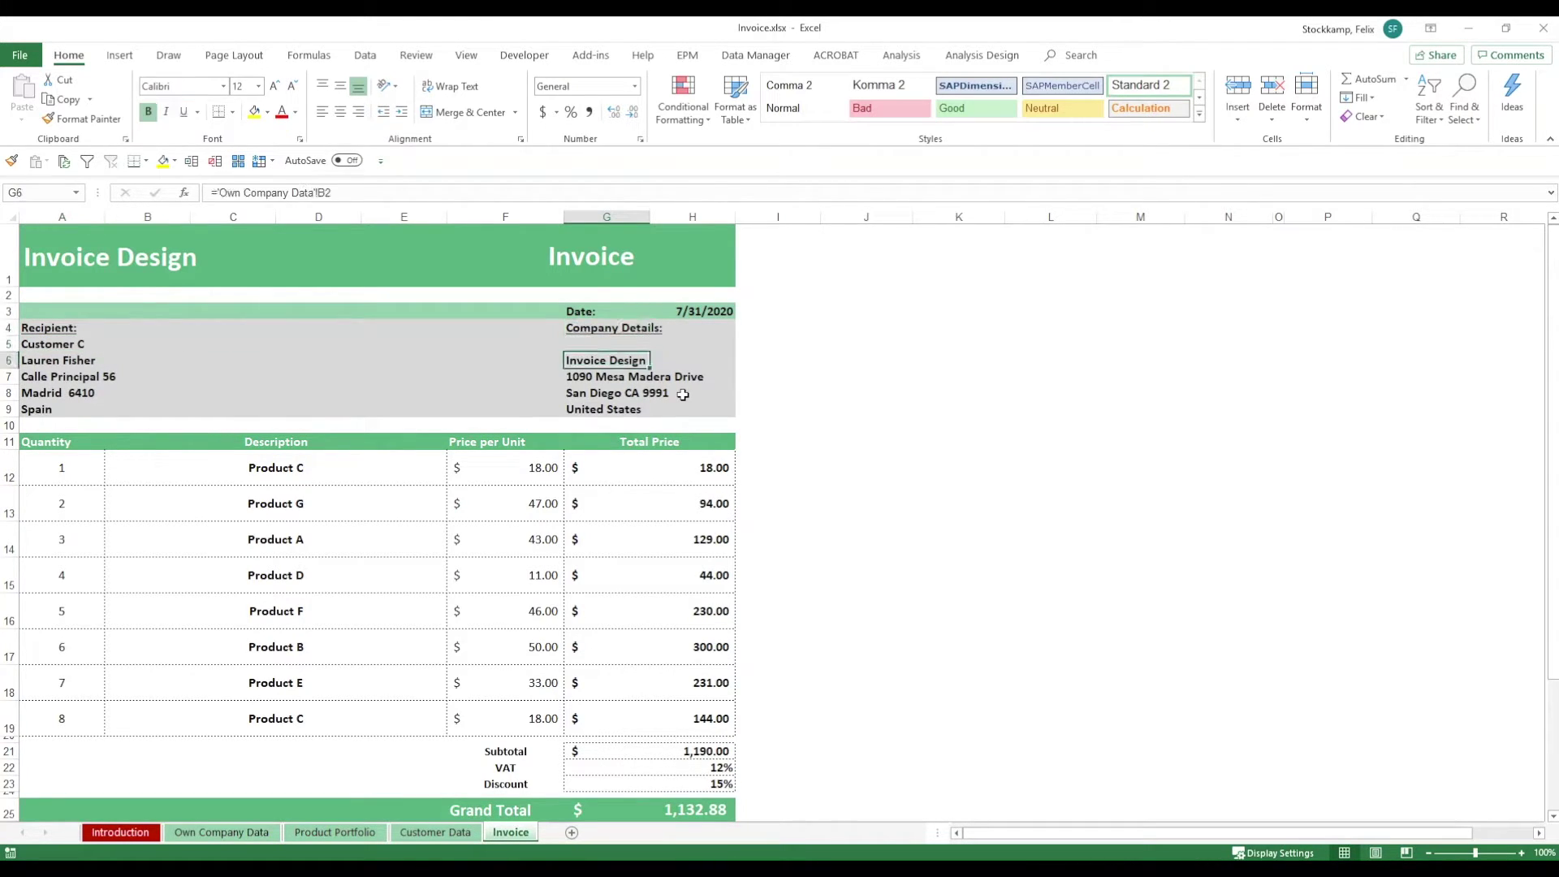
click(709, 310)
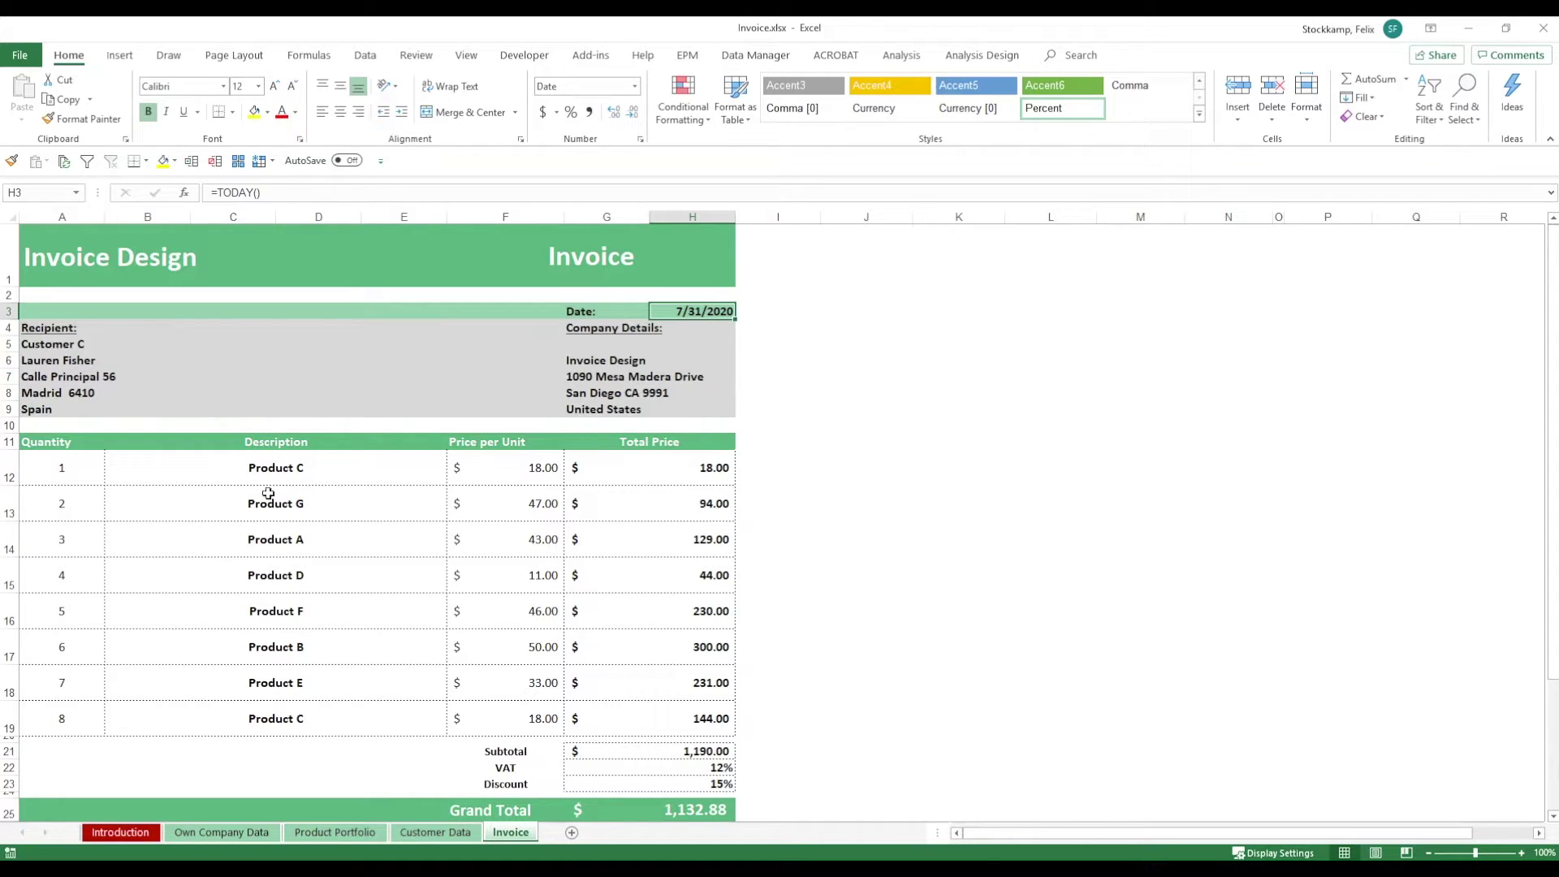
scroll(348, 374, down, 2)
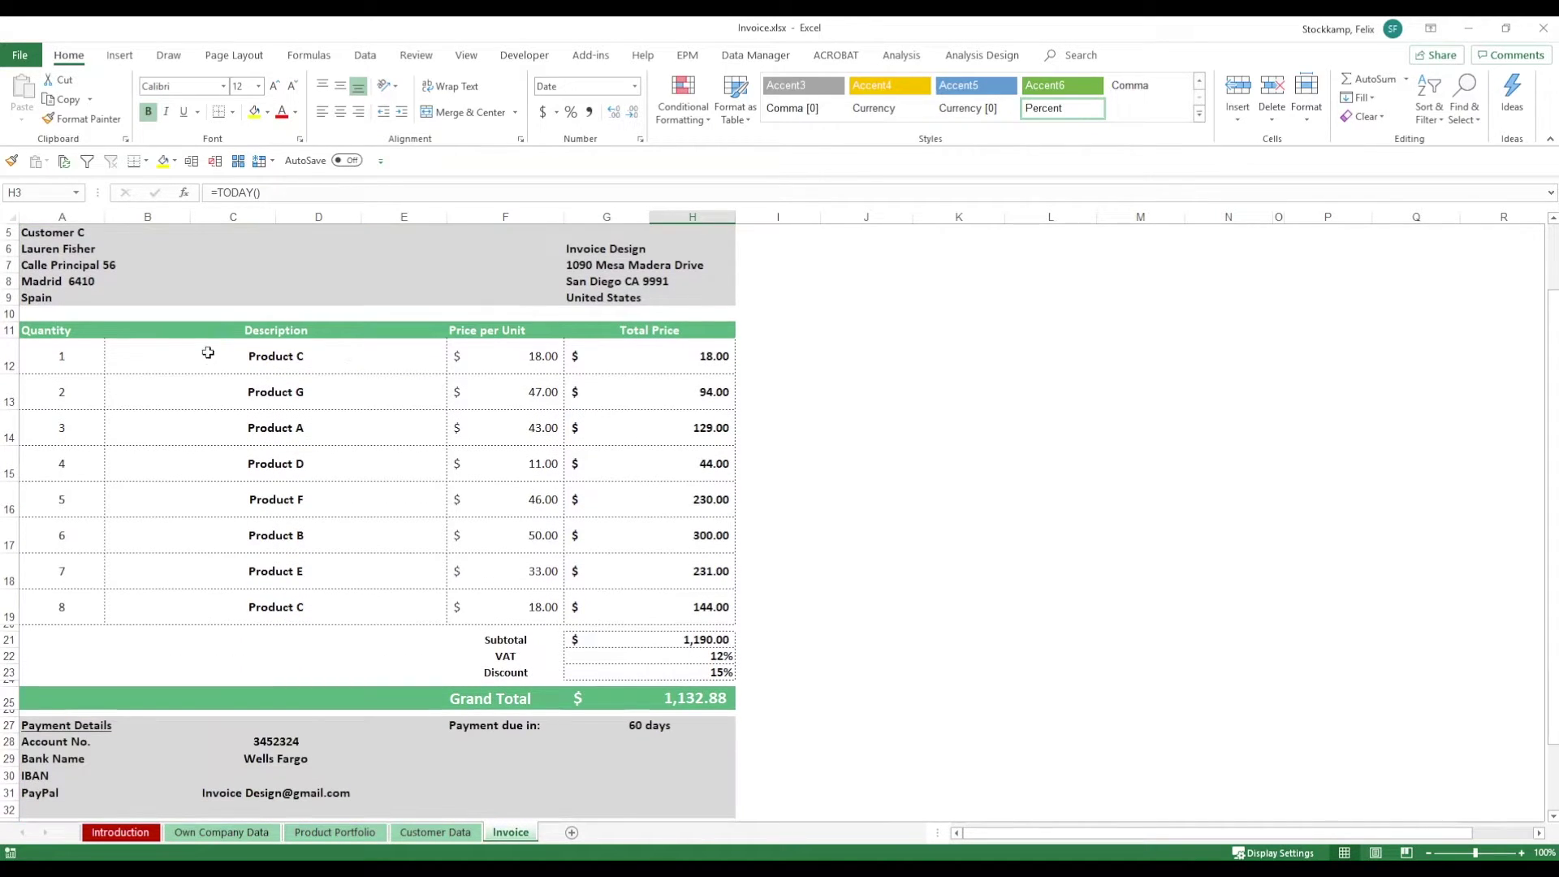
- Set the first invoice line to Product E and check its $33.00 price lookup and total formulas
click(66, 355)
key(Down)
key(Down)
key(Down)
key(Up)
key(Up)
key(Up)
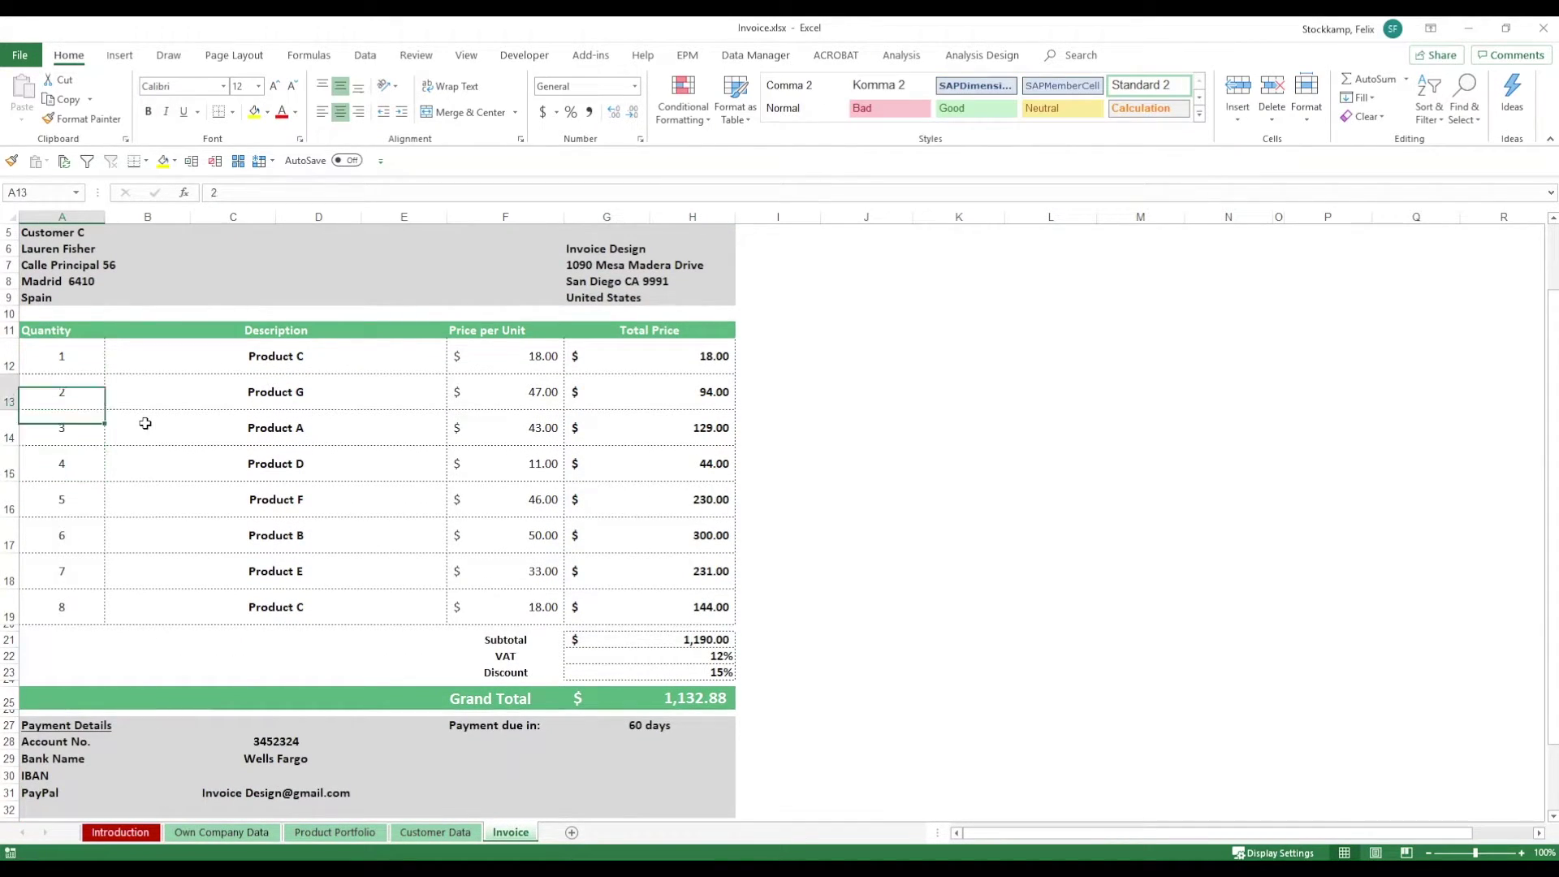
click(248, 363)
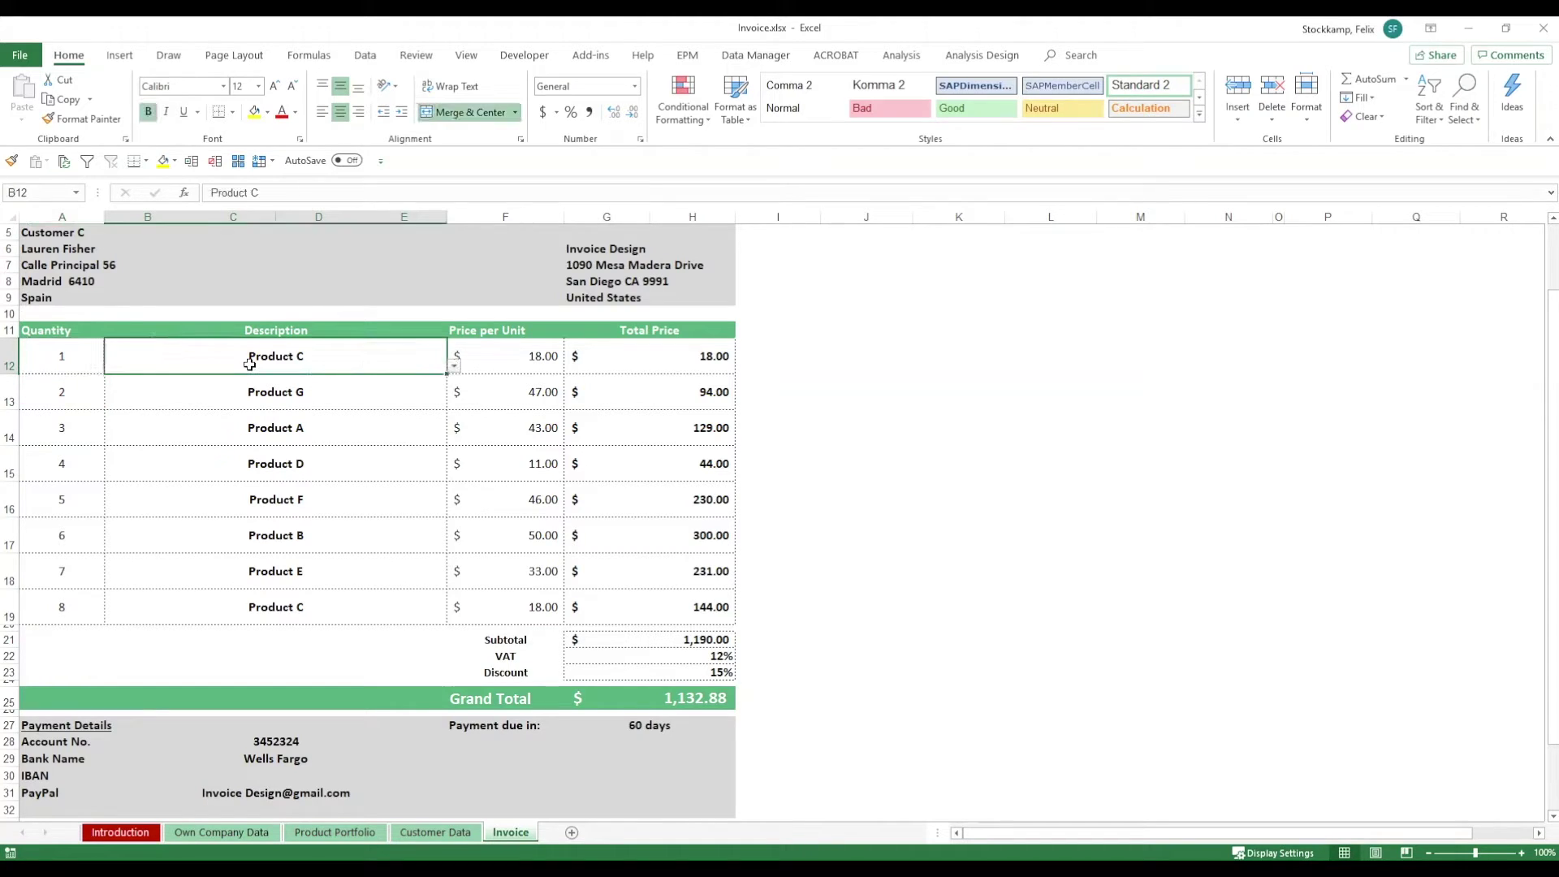
click(453, 365)
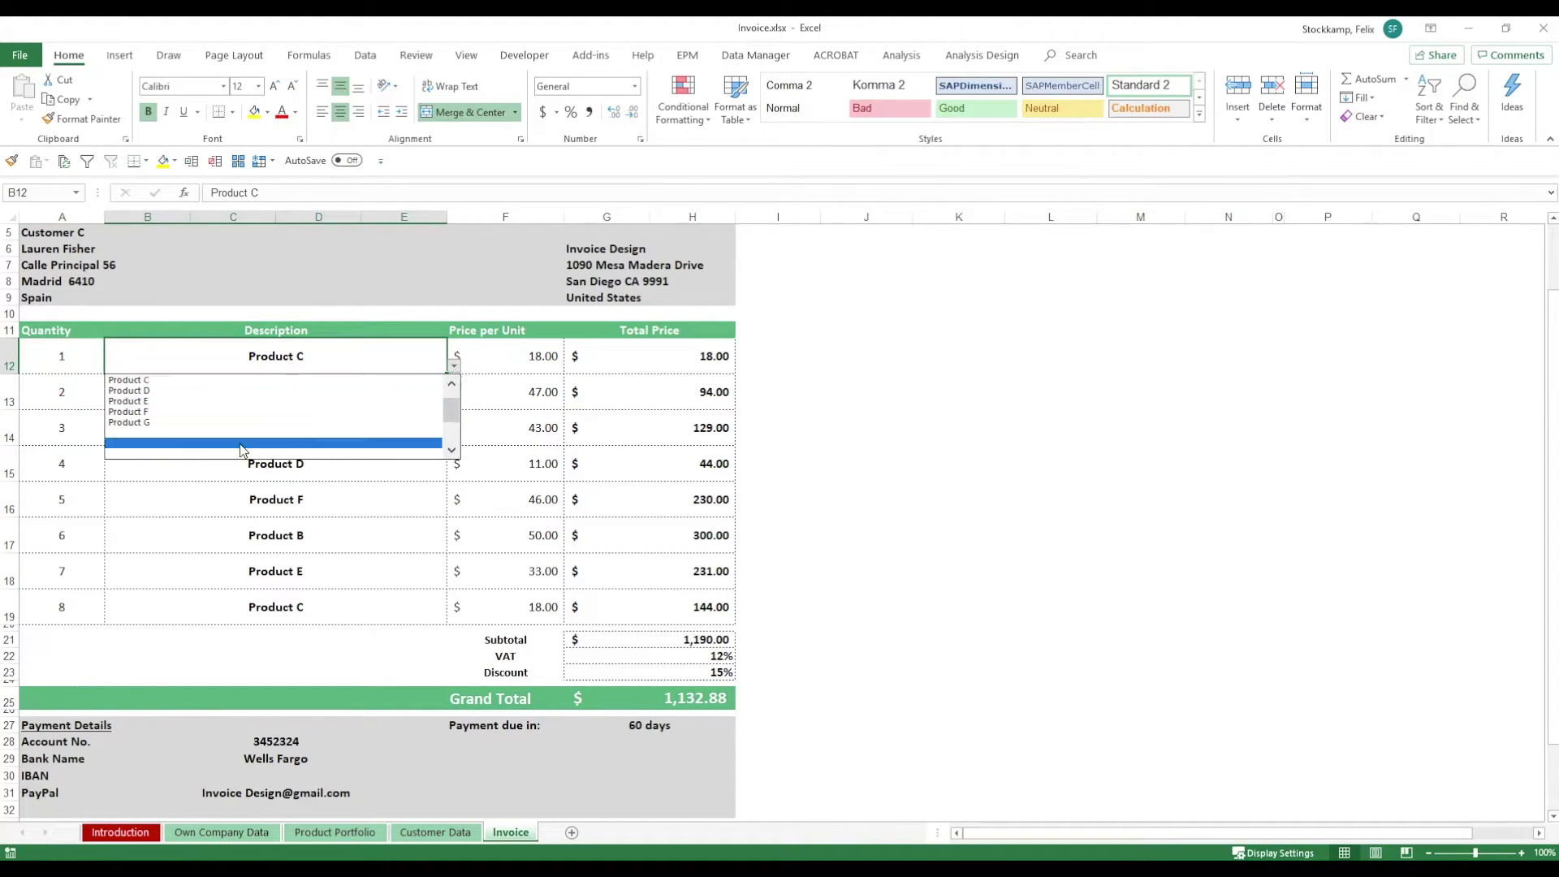
click(251, 401)
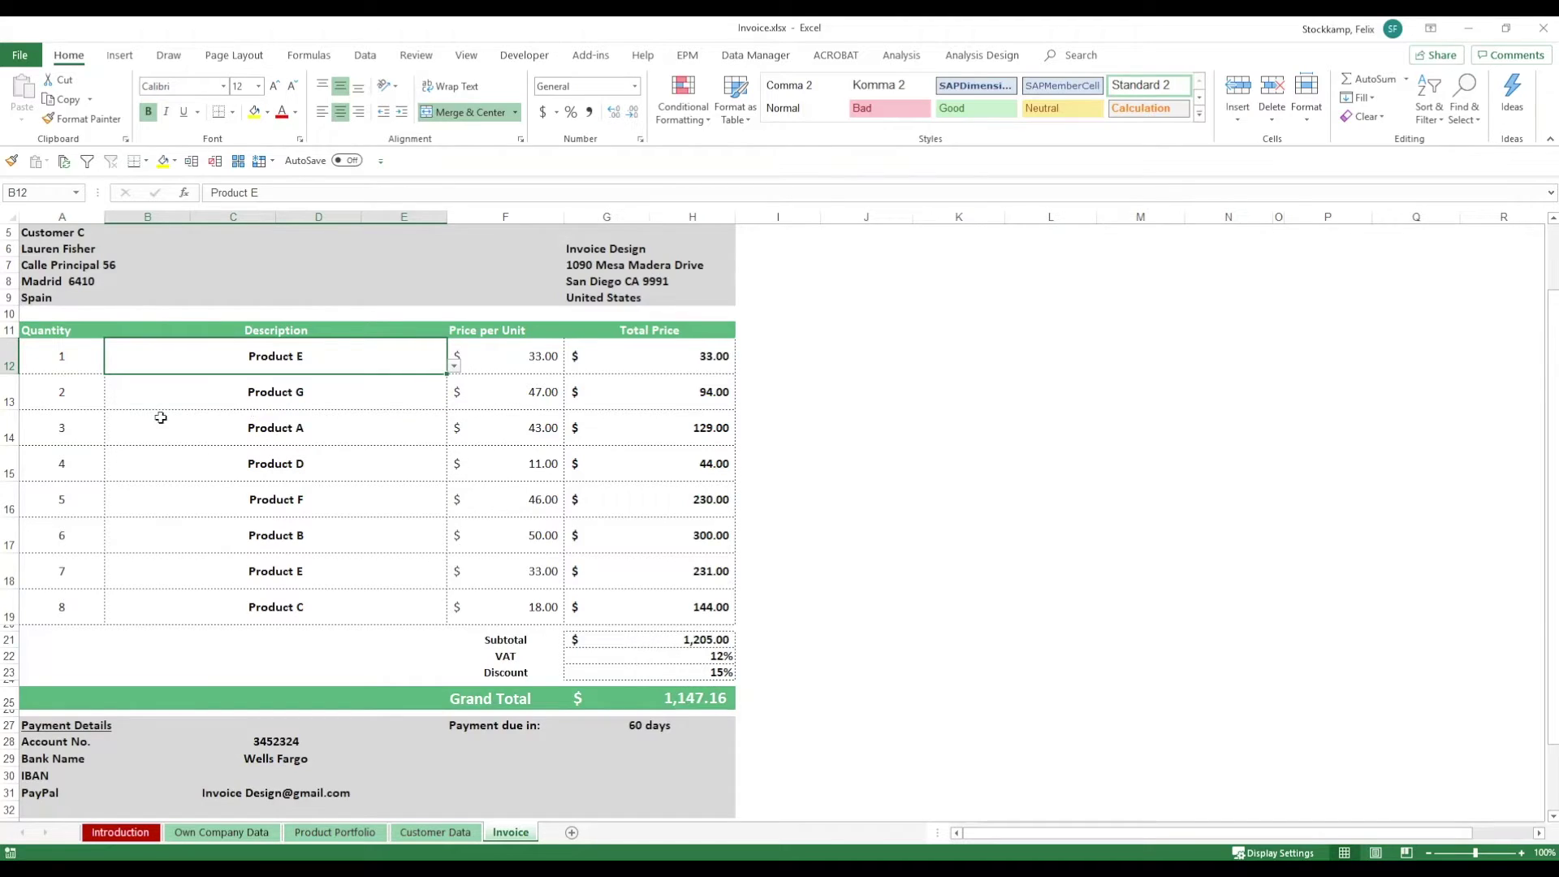
key(Tab)
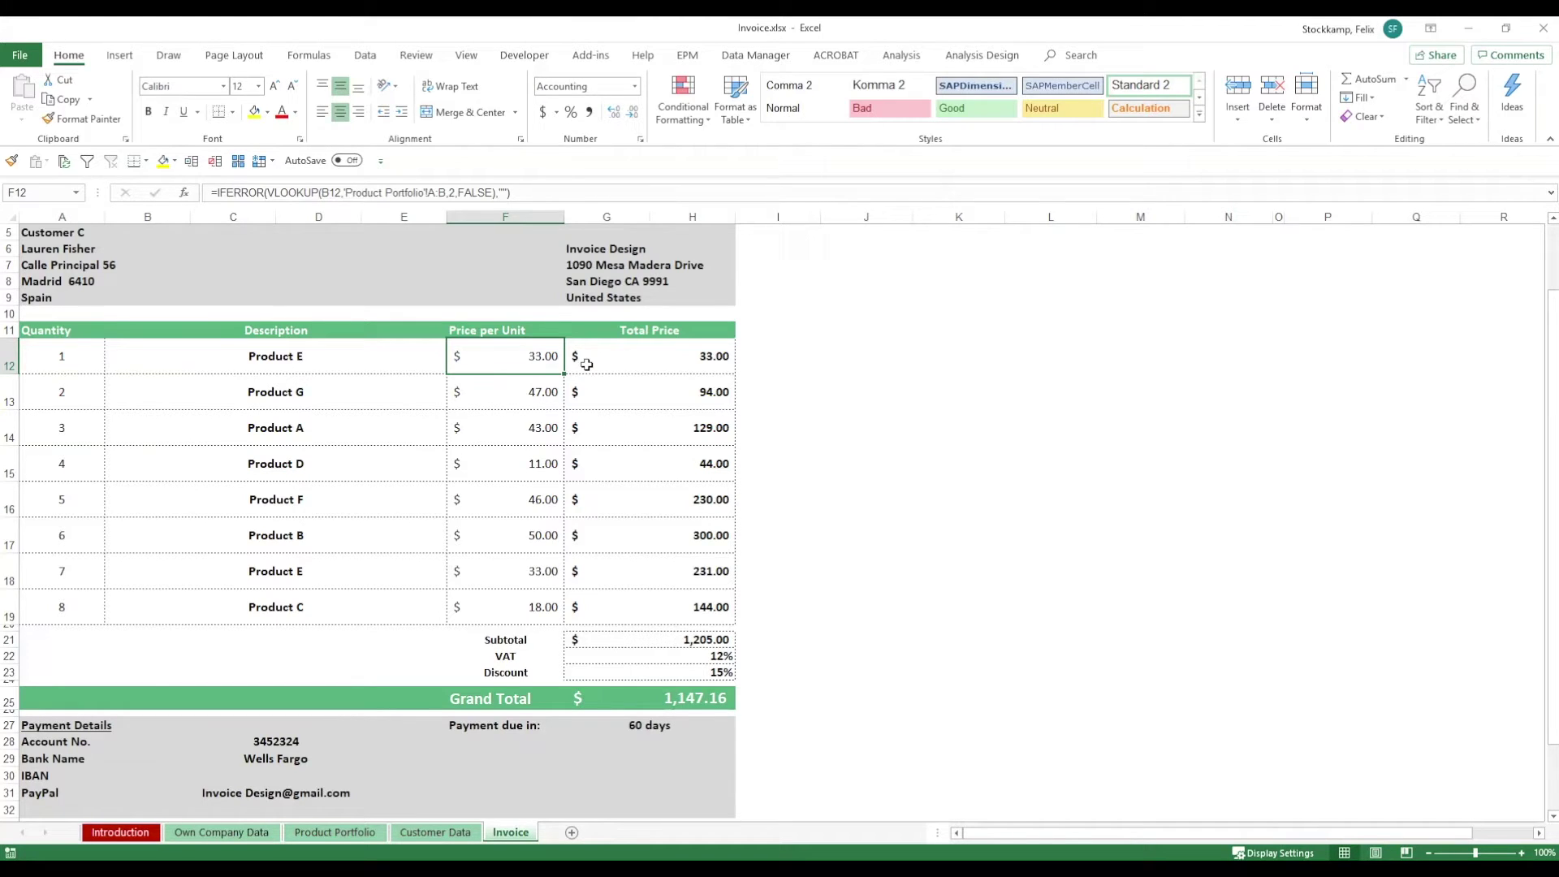
key(F2)
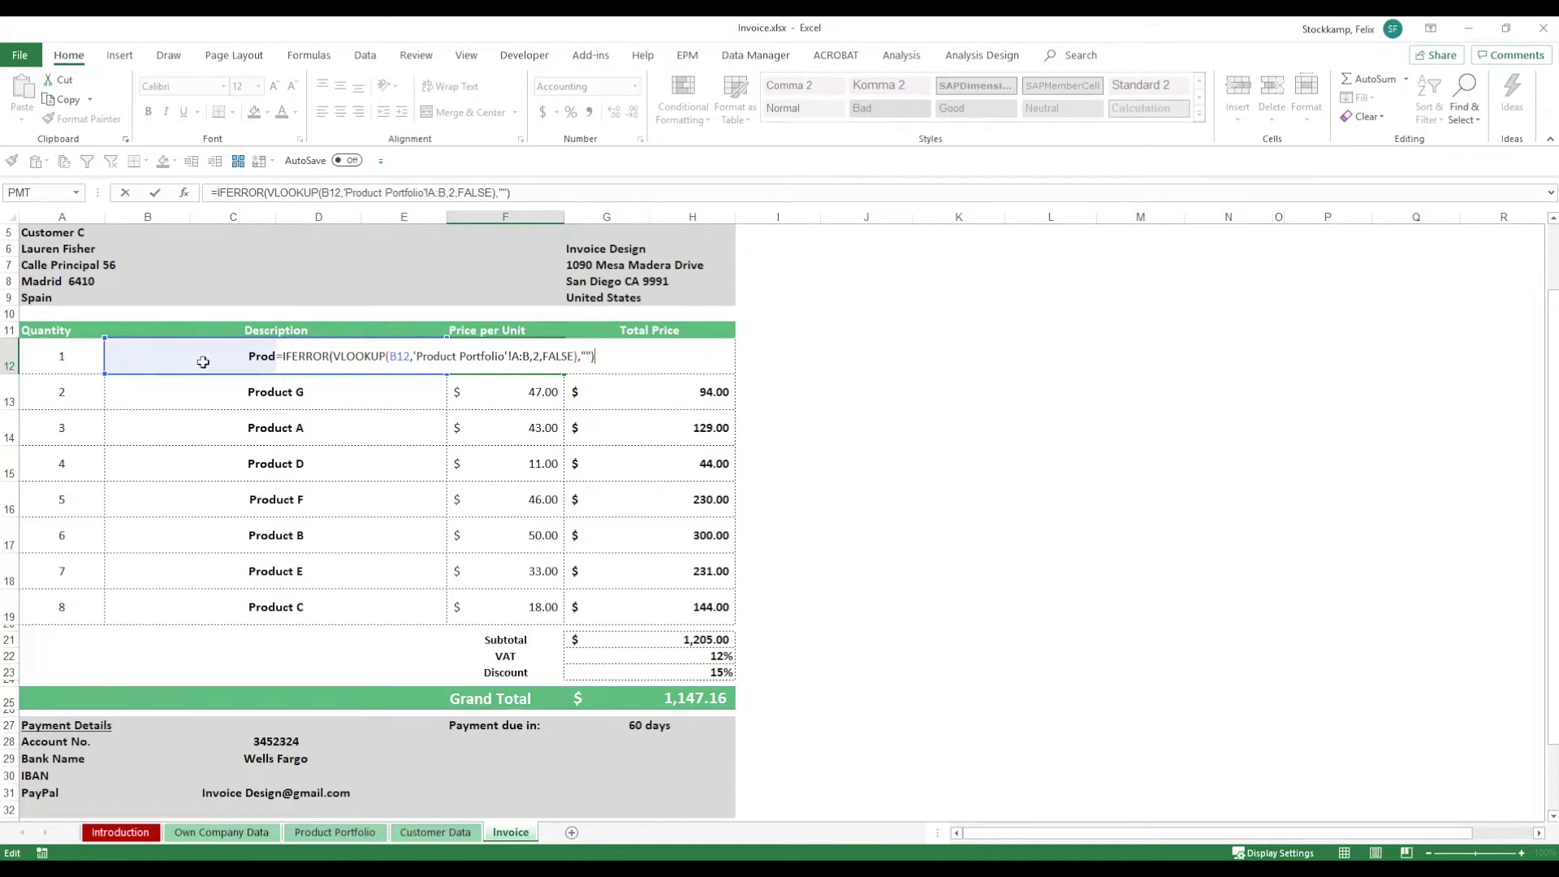
key(Escape)
click(665, 340)
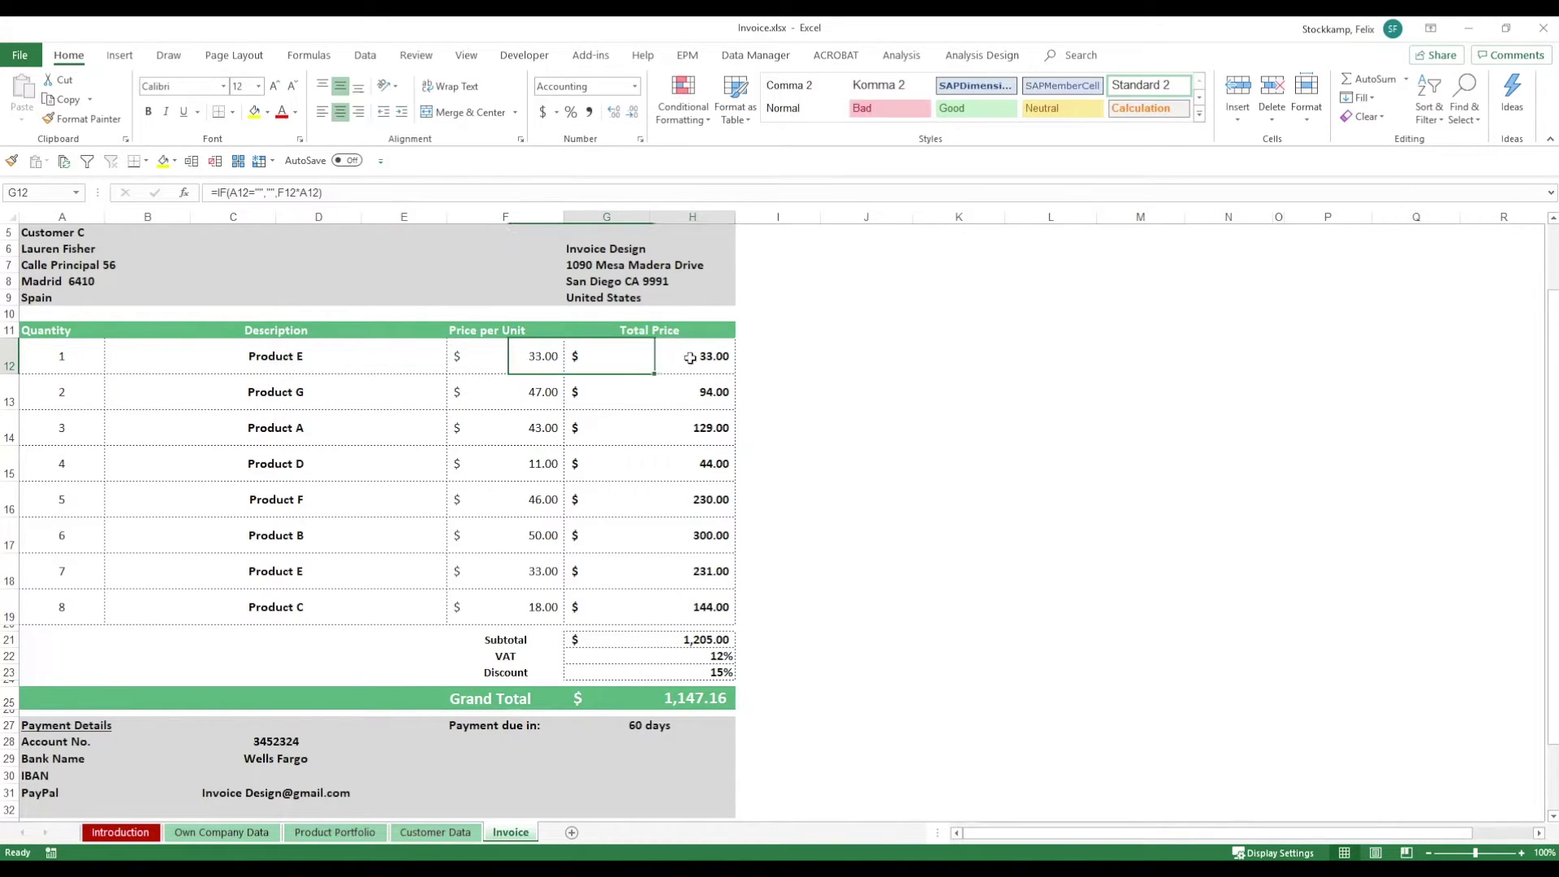
- Enter quantity 4 on the first line and check the Subtotal SUM, now 1,304.00
click(87, 359)
text(4)
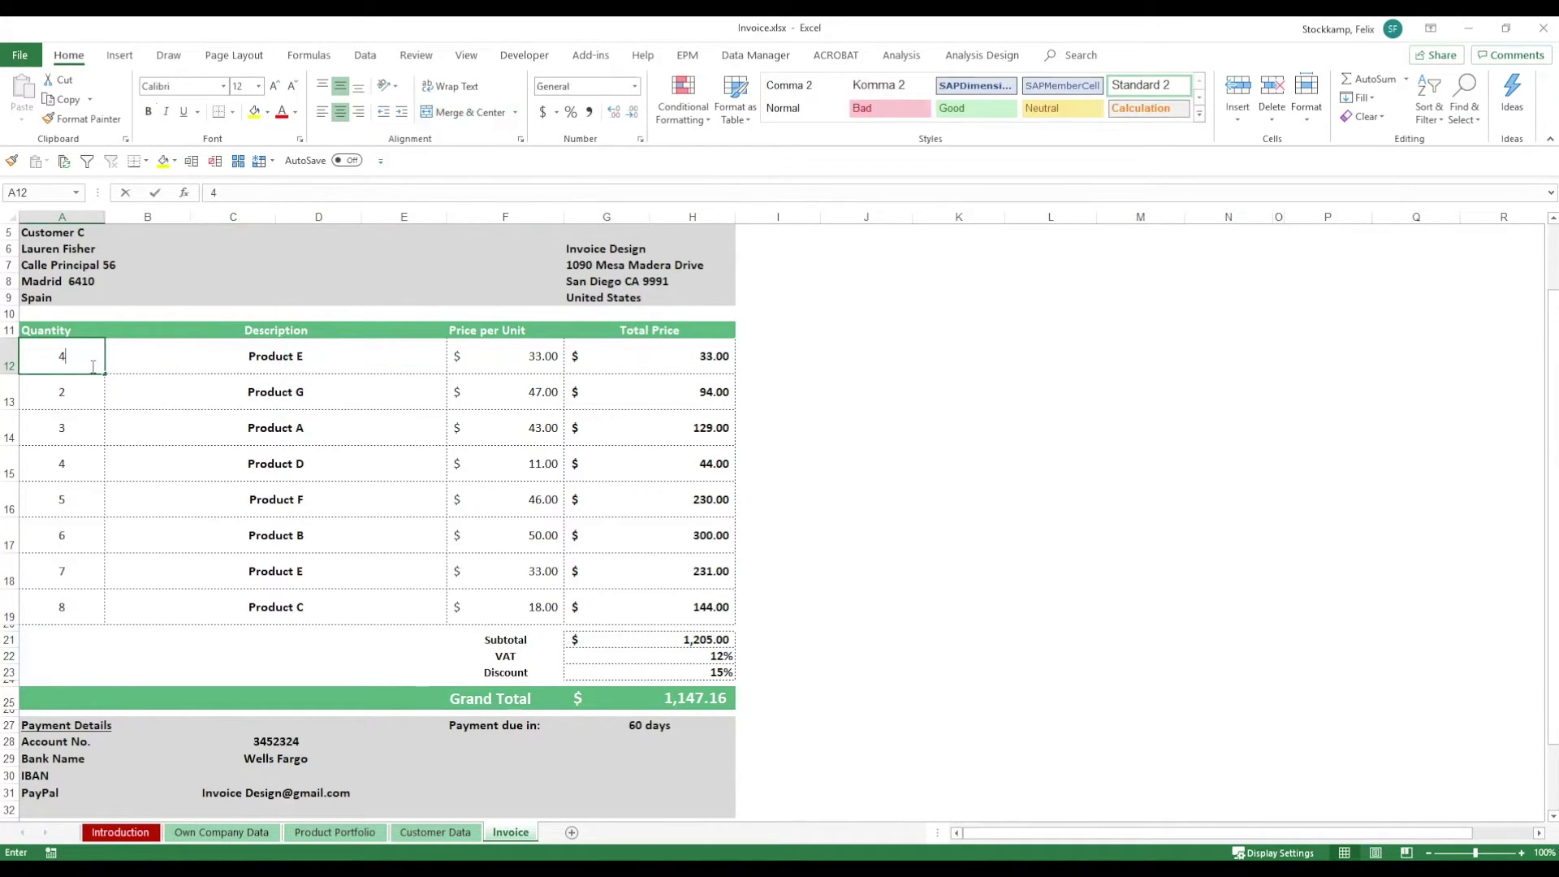
key(Return)
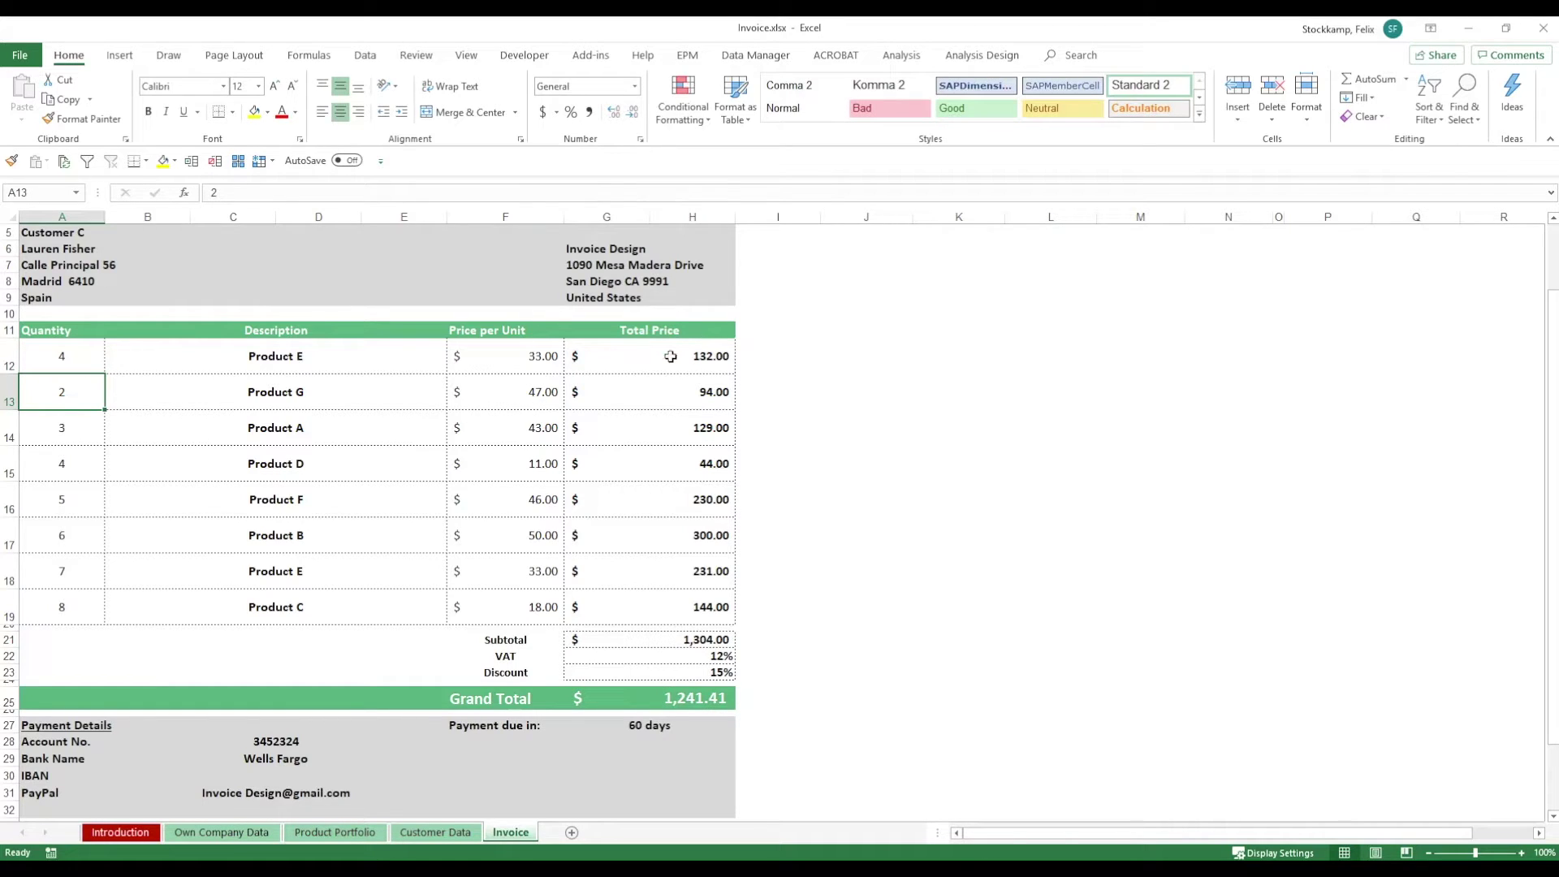
double_click(718, 639)
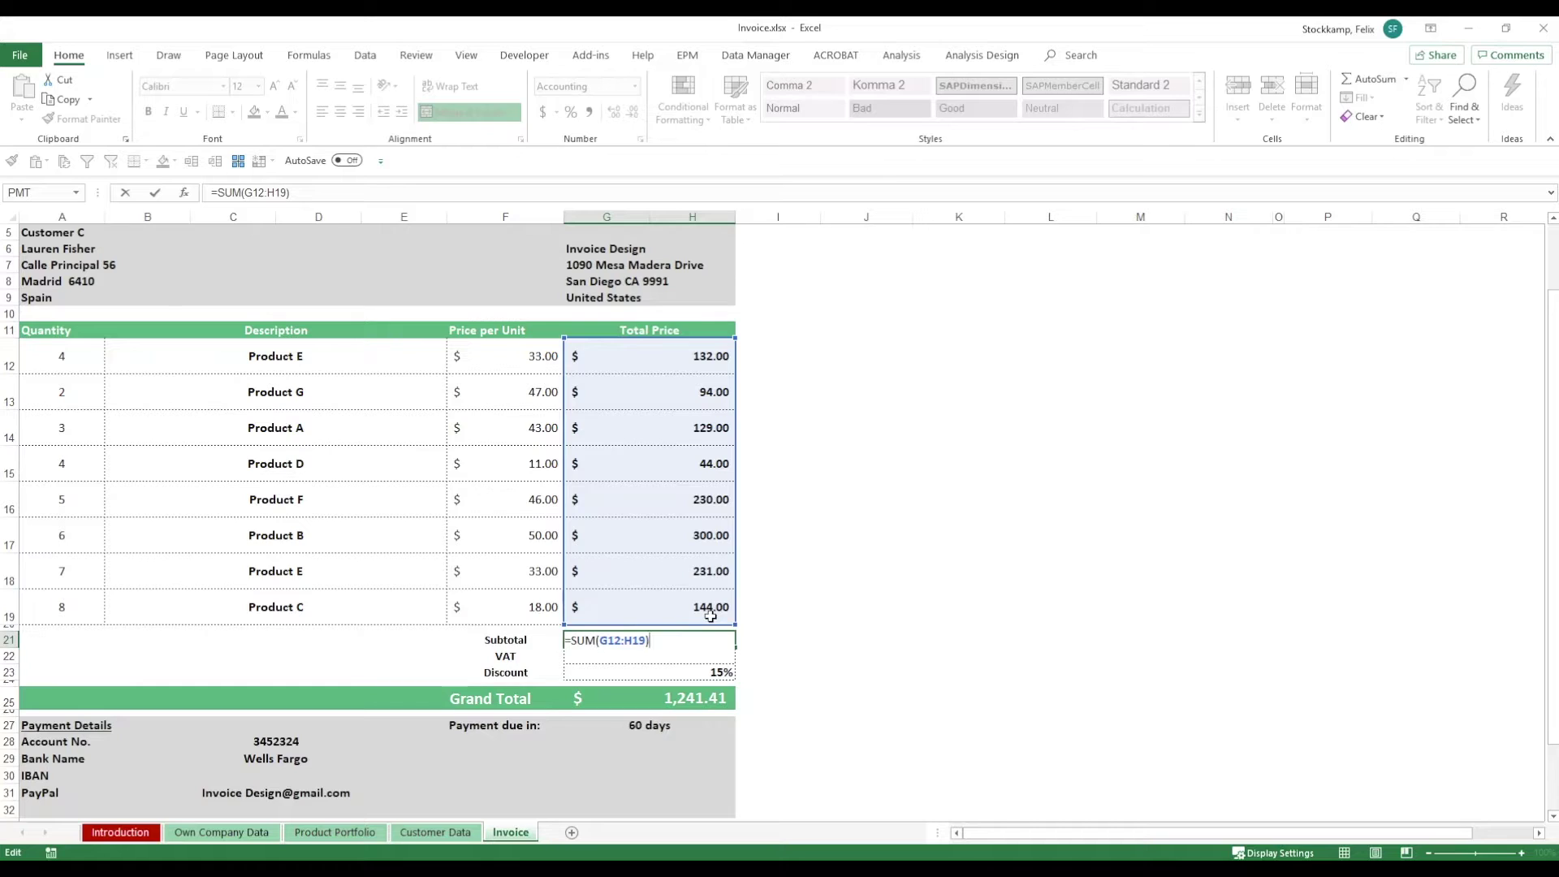
right_click(737, 578)
- Change the invoice discount from 15% to 5% and review the 1,387.46 Grand Total formula
key(Escape)
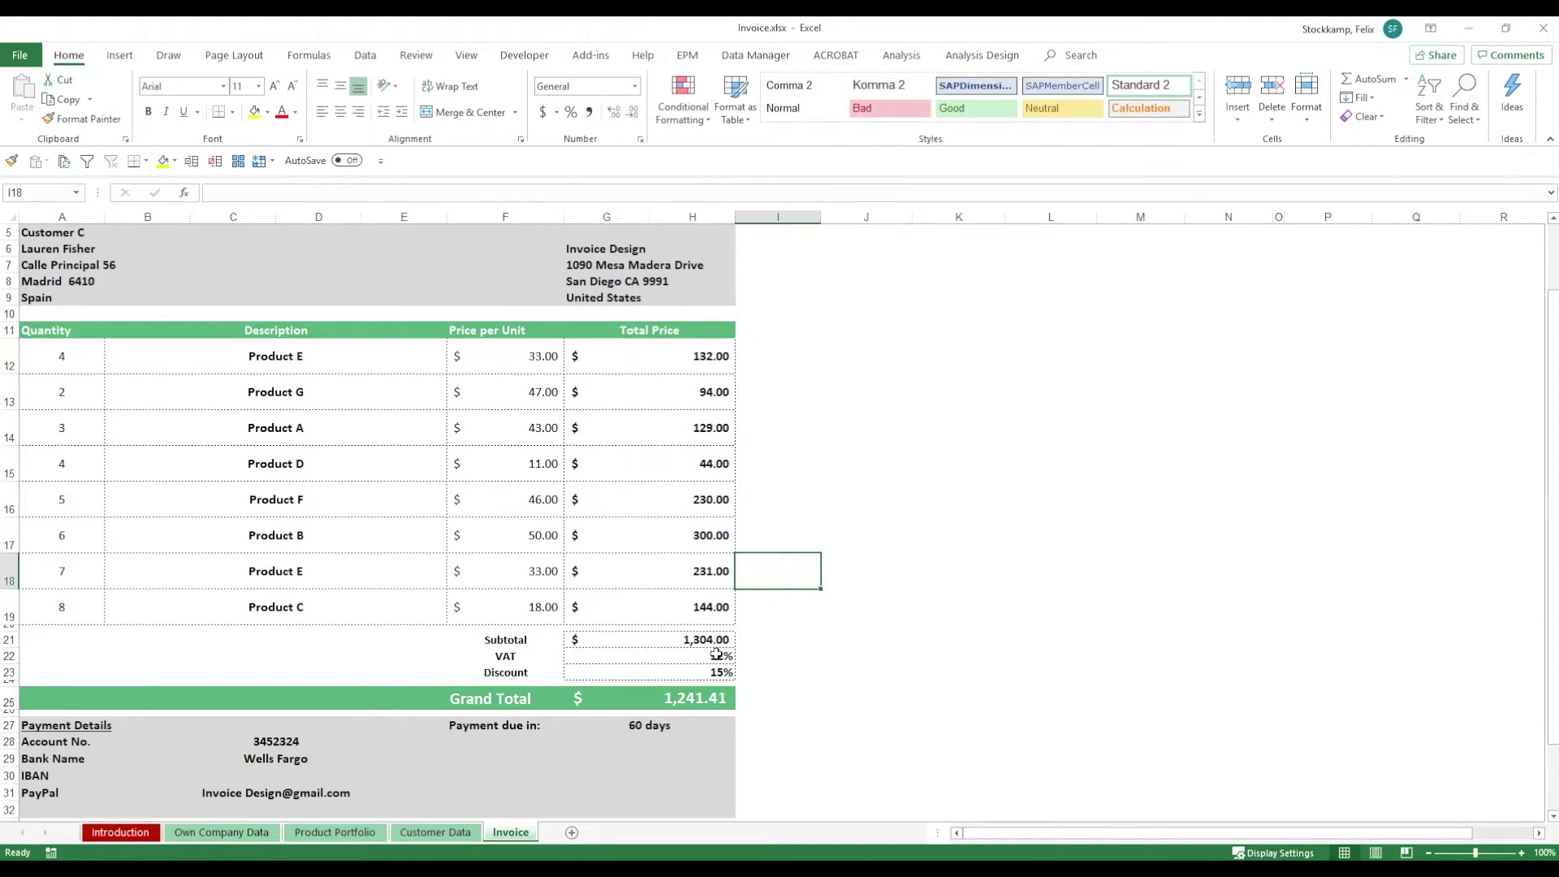
click(723, 656)
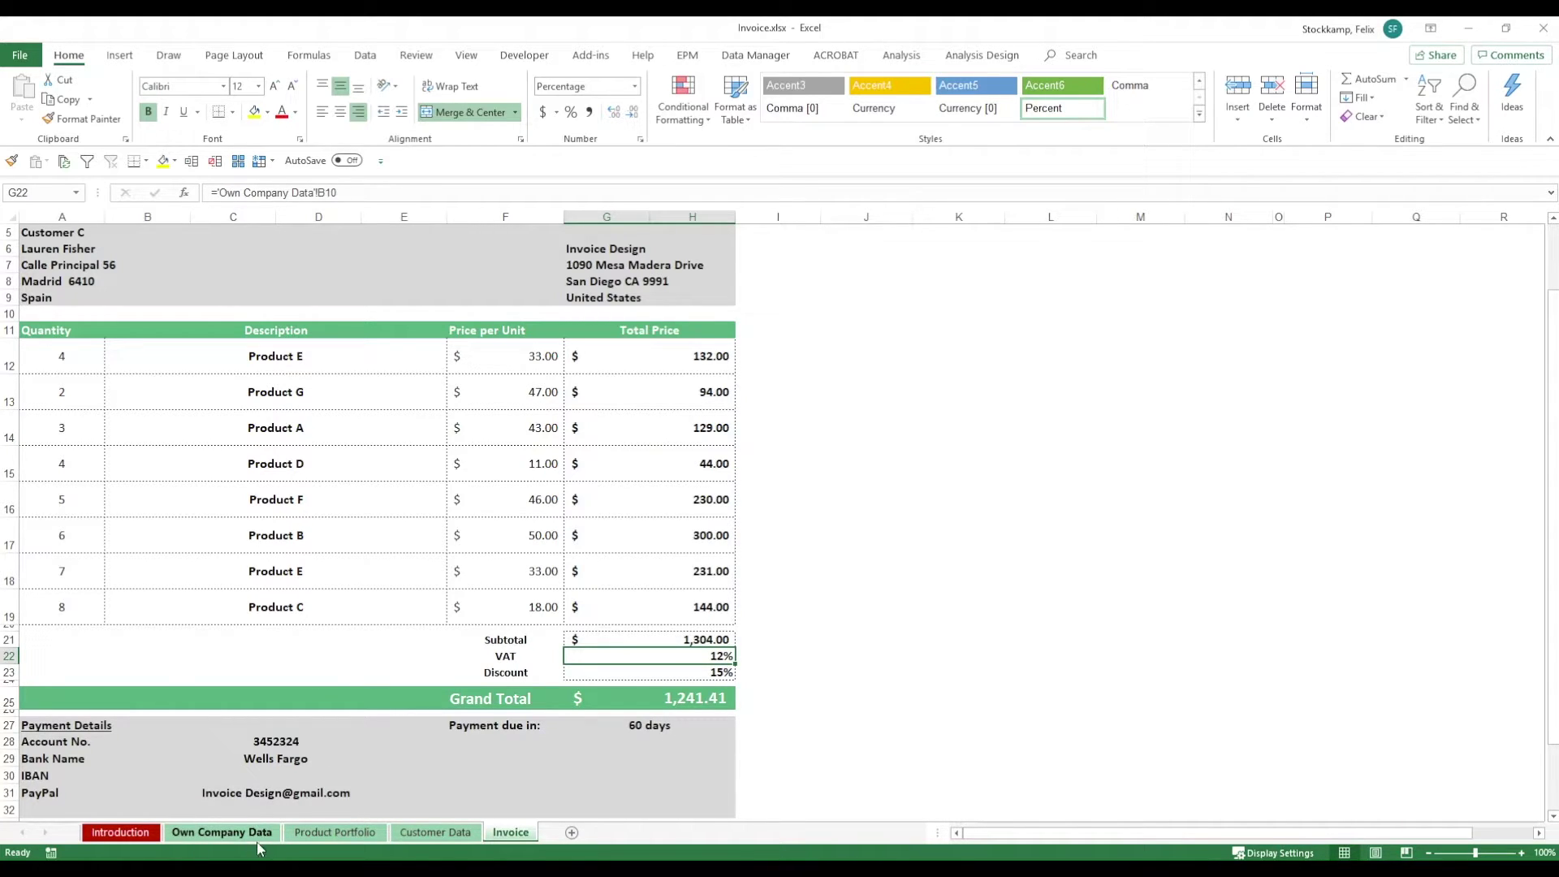
click(716, 673)
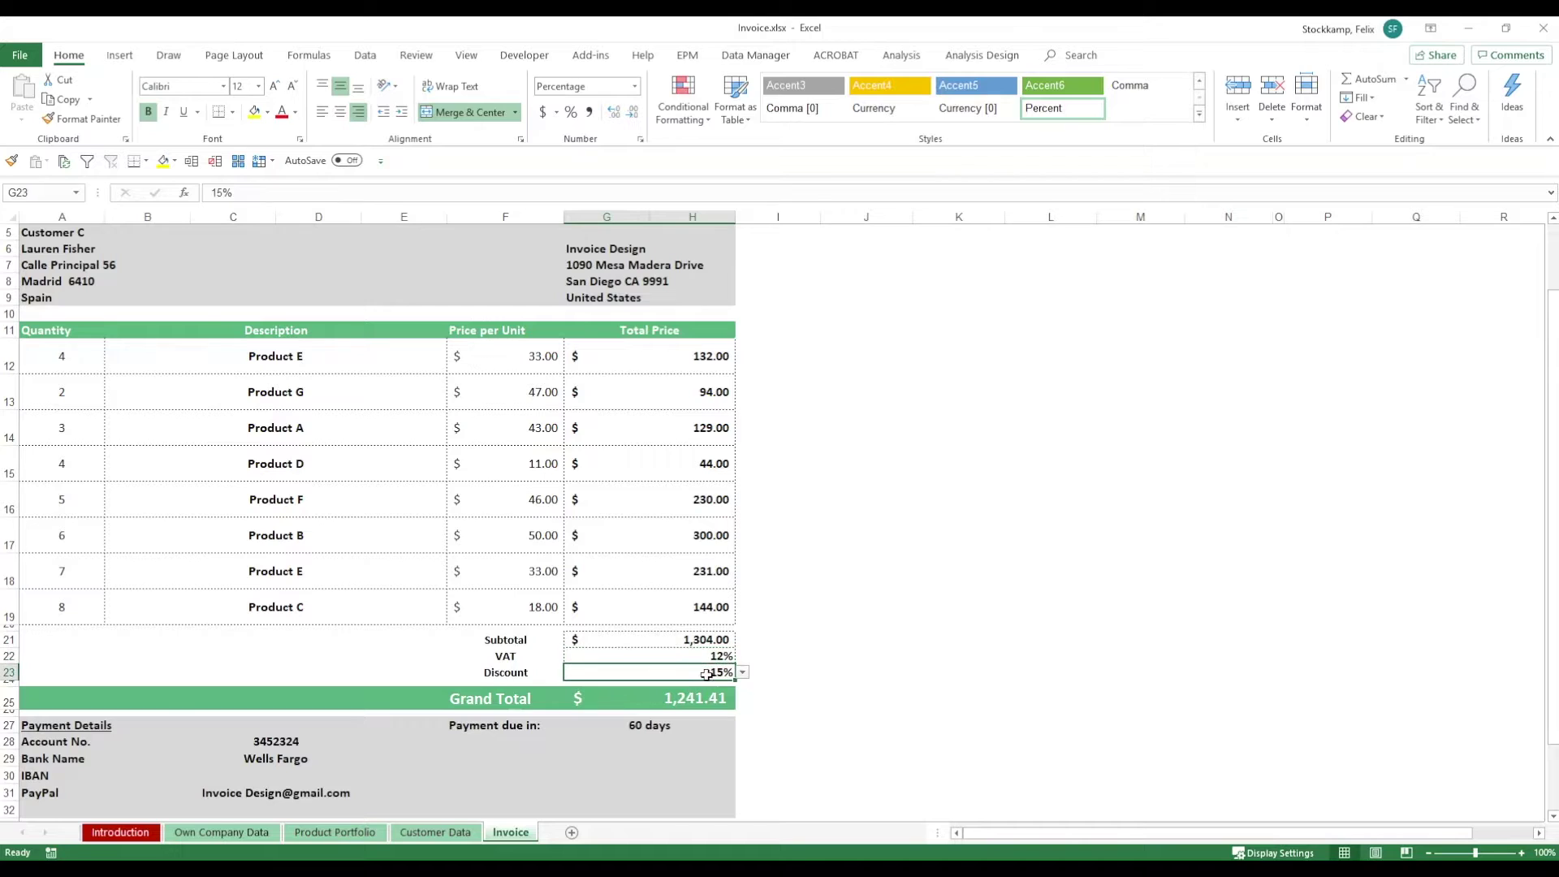
click(742, 672)
click(650, 689)
click(719, 713)
click(638, 699)
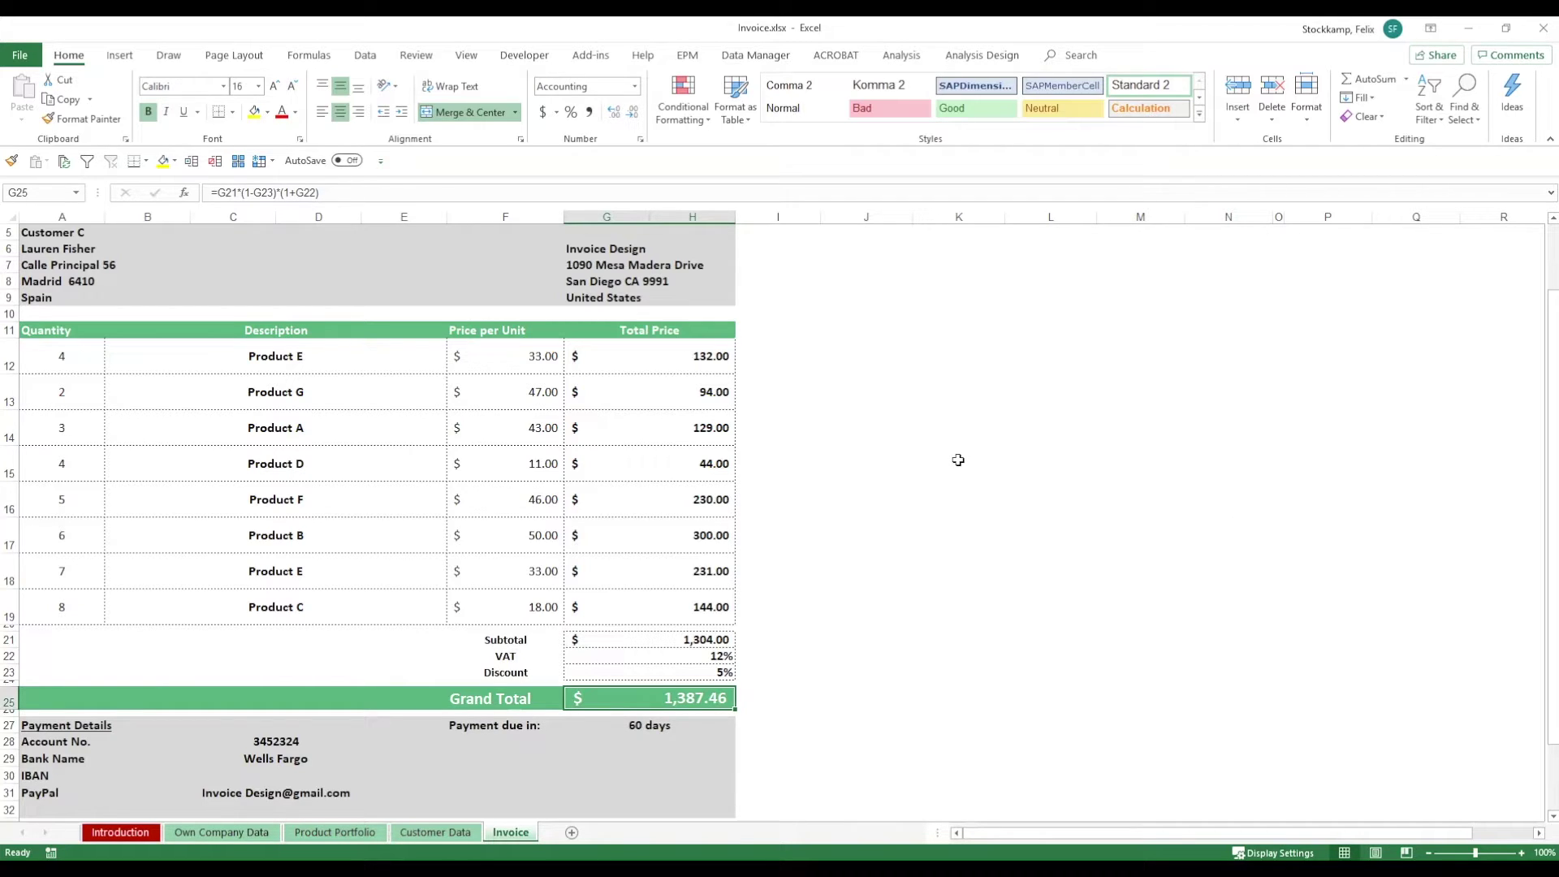
key(F2)
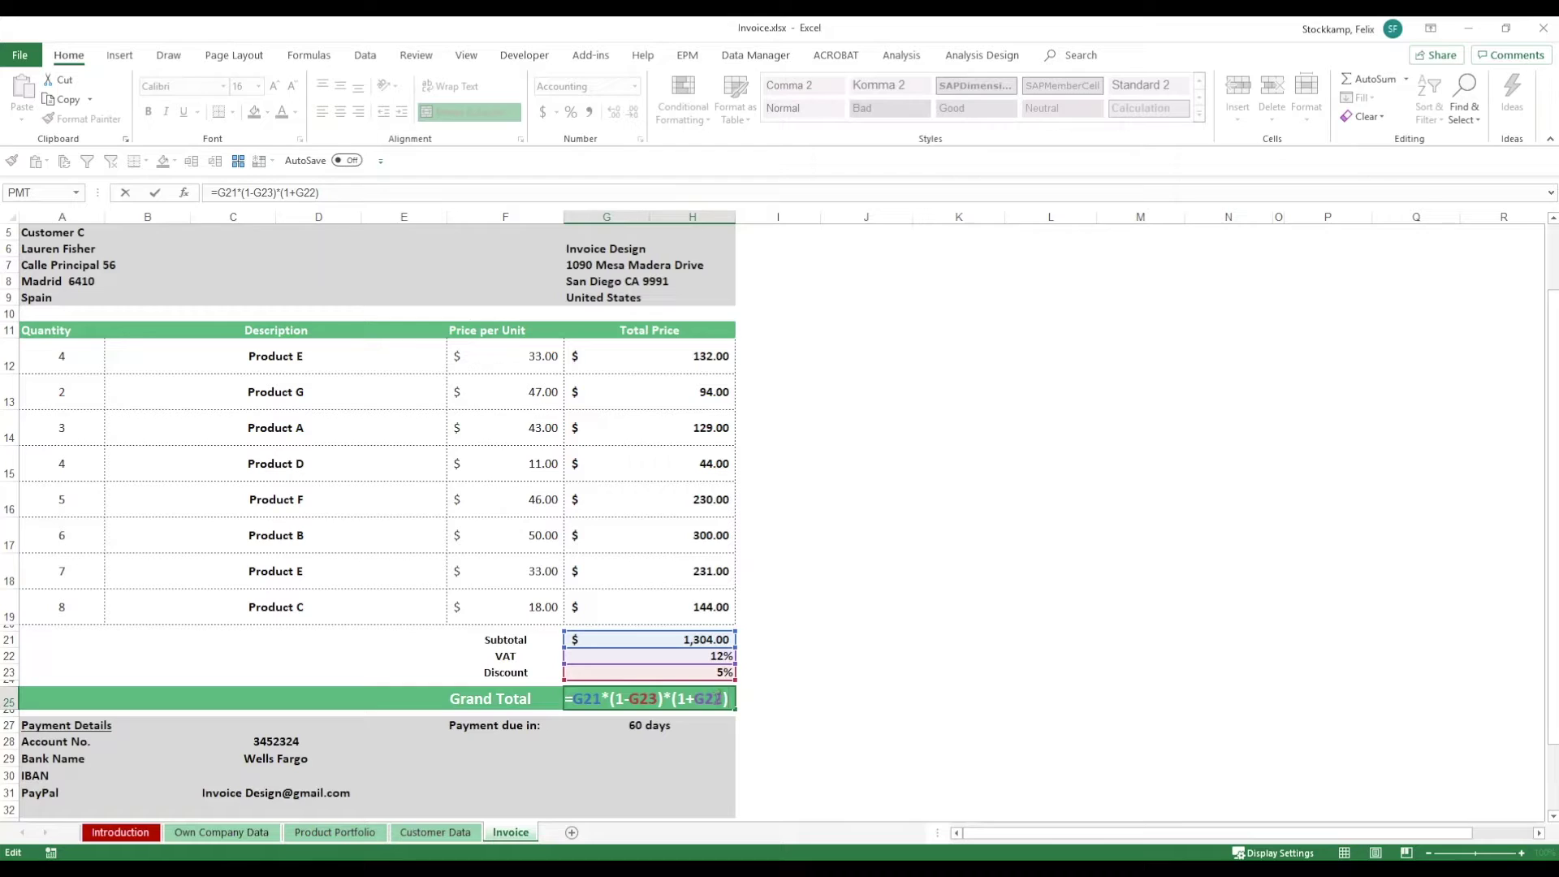
- Check the invoice's 60 days payment term, then return to the Customer Data sheet
key(ctrl+Return)
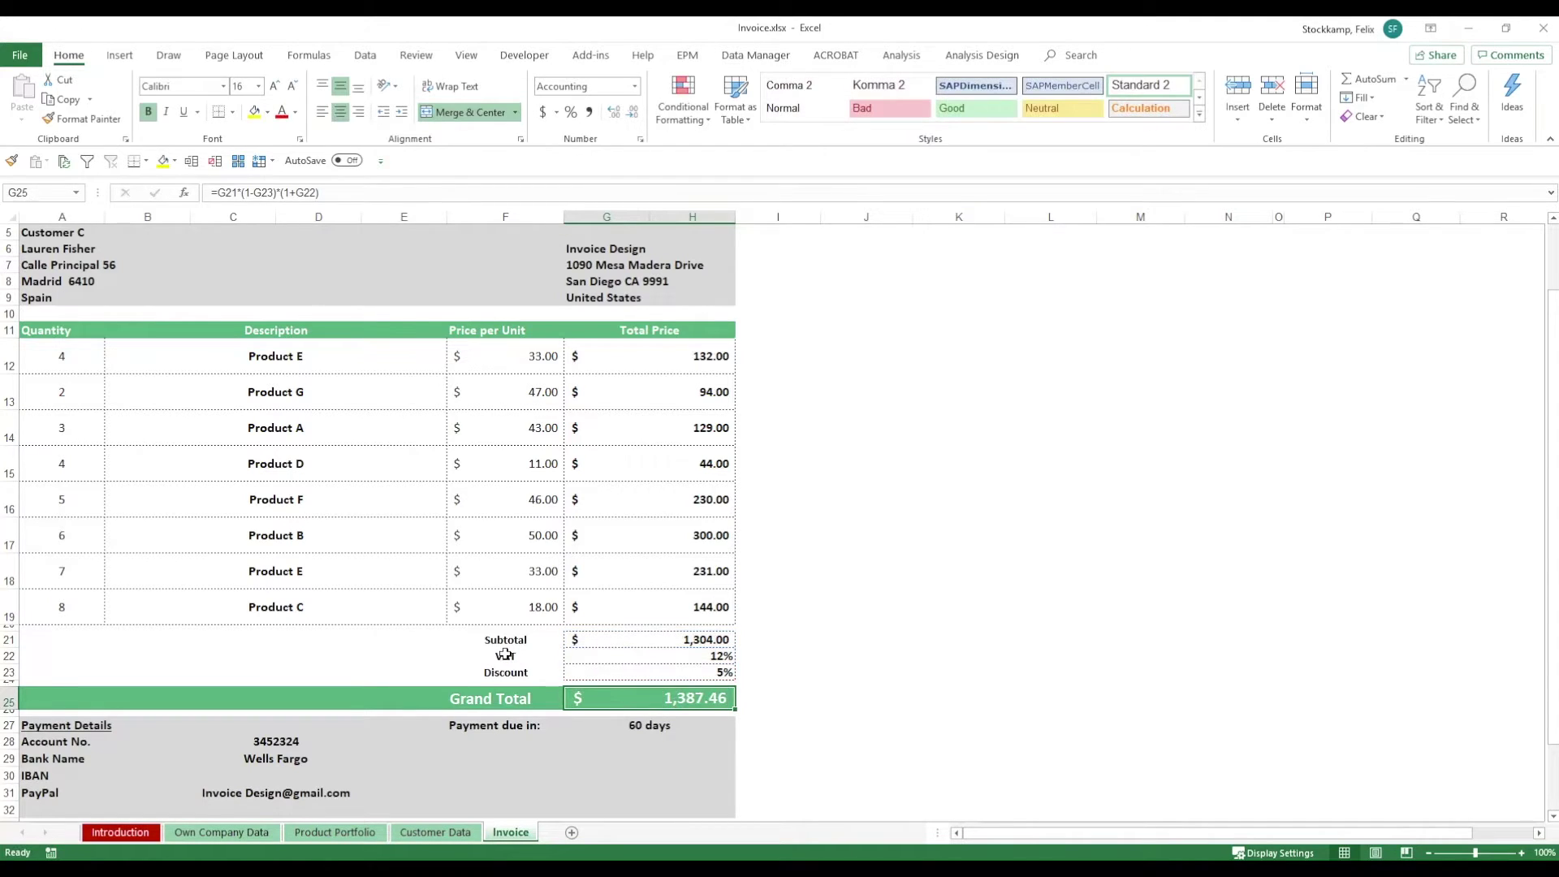
scroll(505, 655, down, 3)
drag(250, 589, 248, 644)
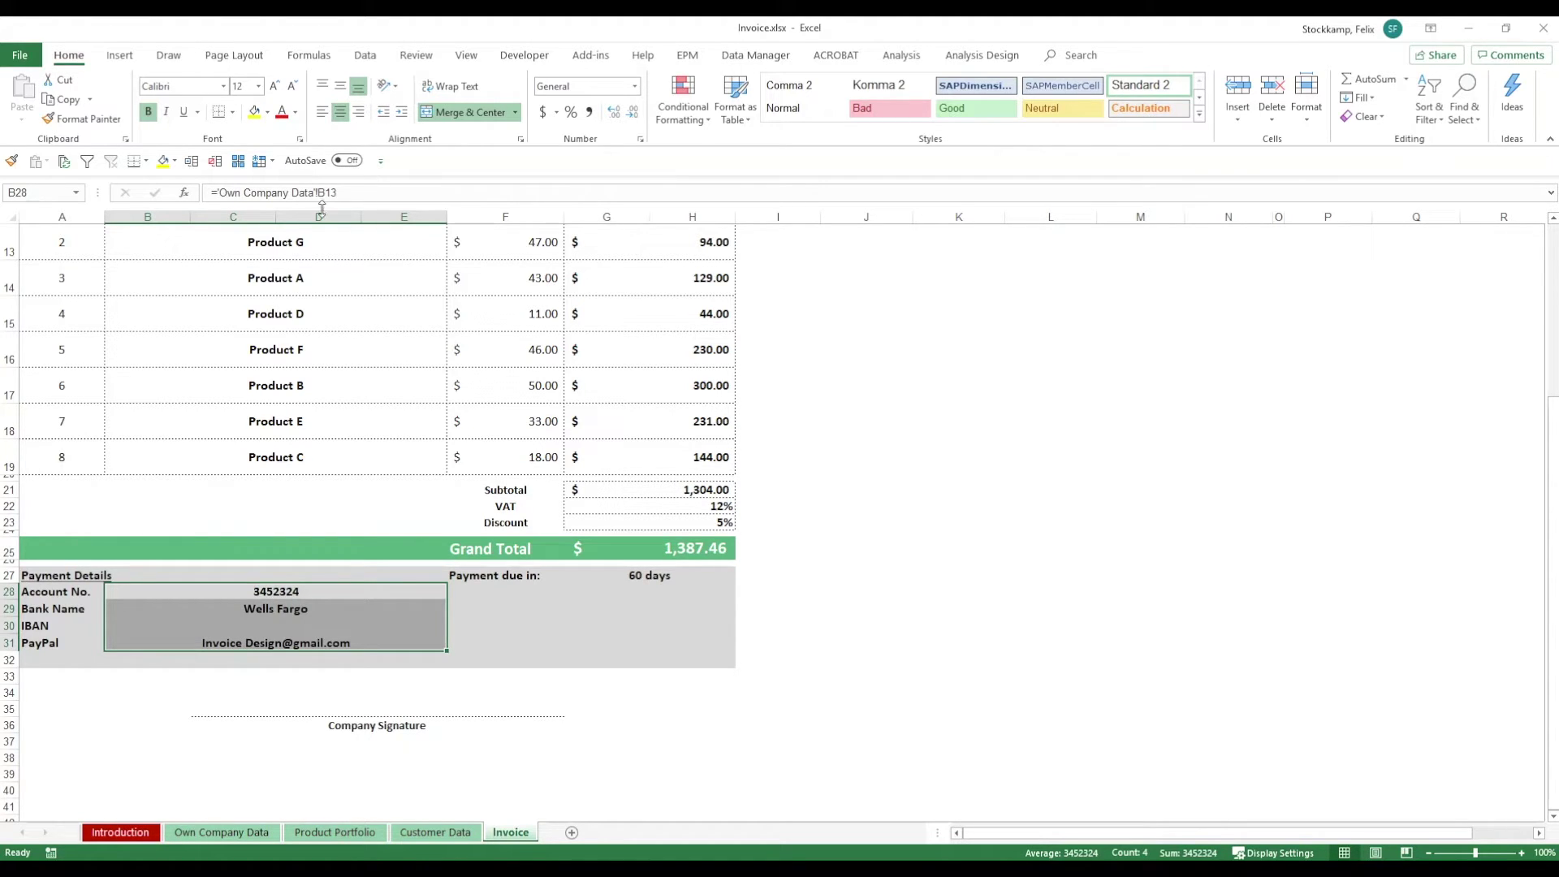
click(646, 578)
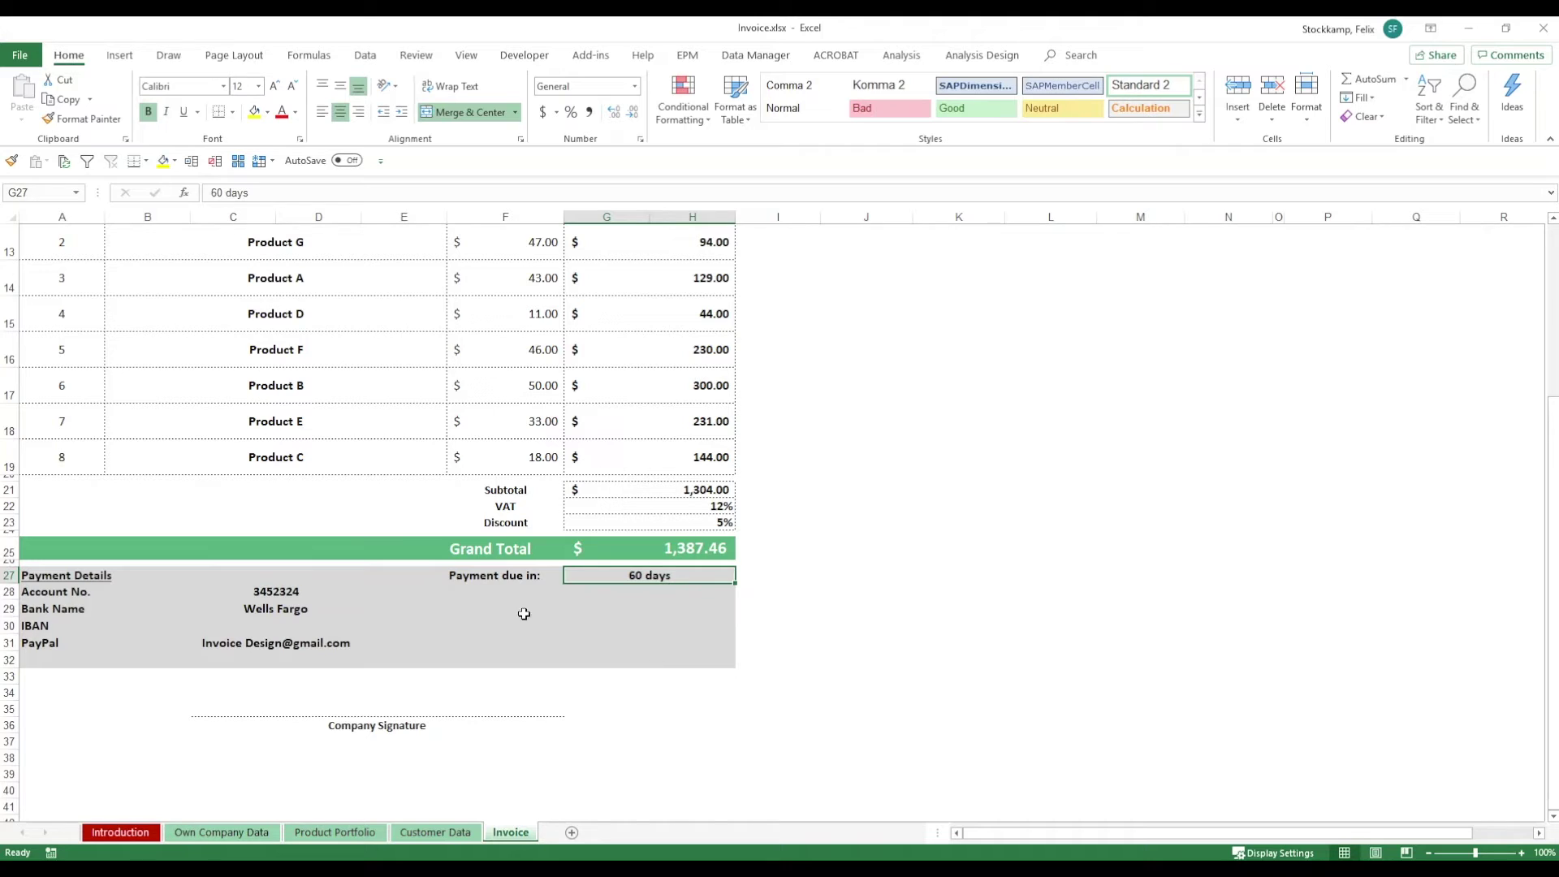
click(446, 830)
click(775, 331)
- Insert a Payment Terms column before Email with terms 60, 30 and 40 for Customers A–C
click(1252, 216)
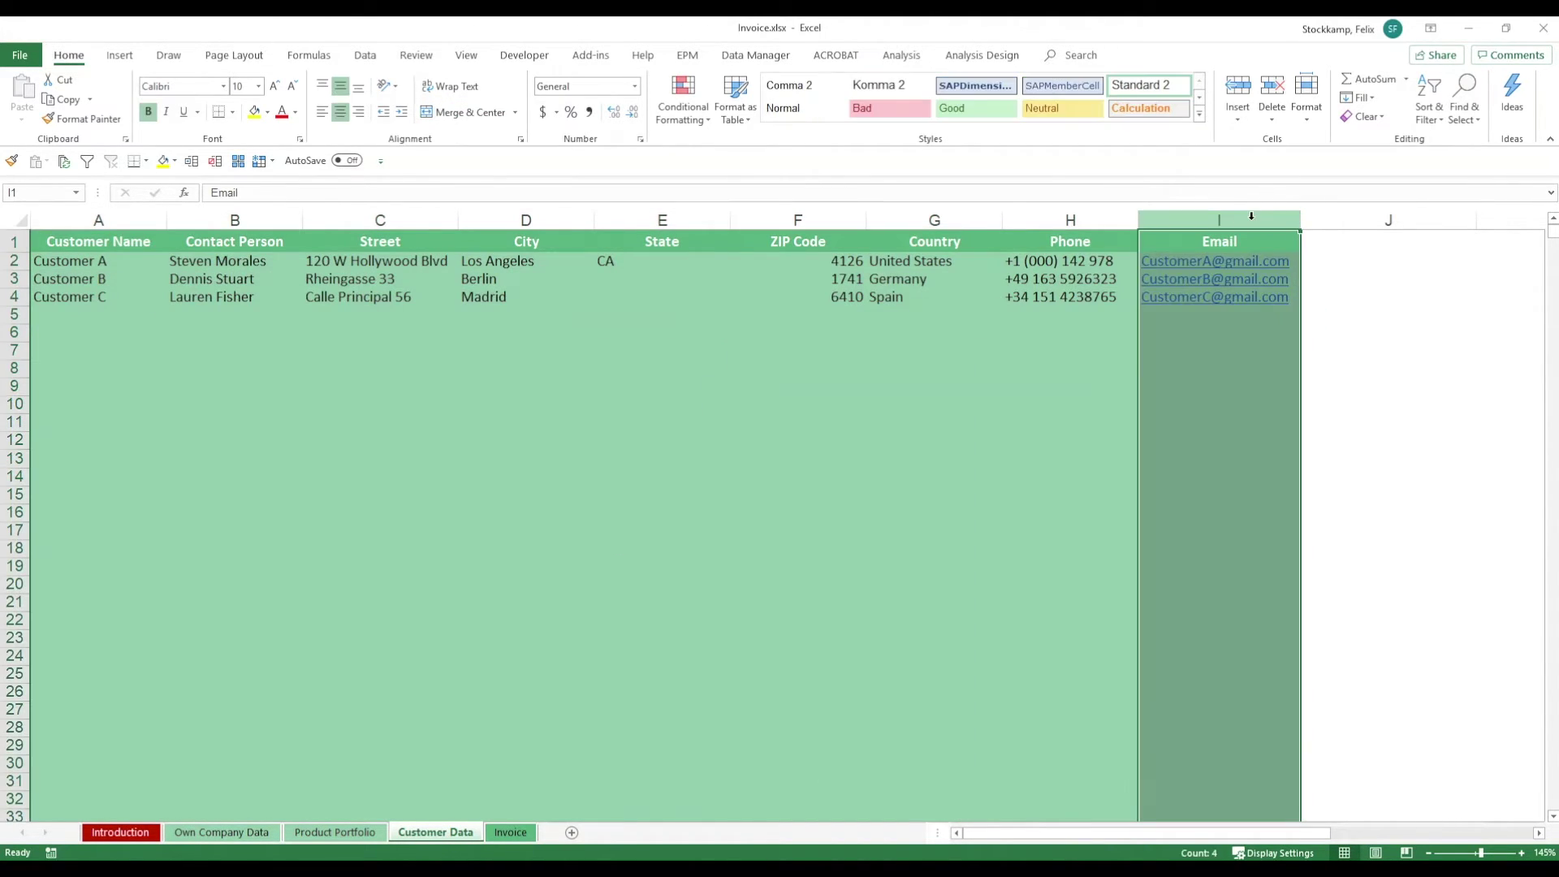
key(ctrl+plus)
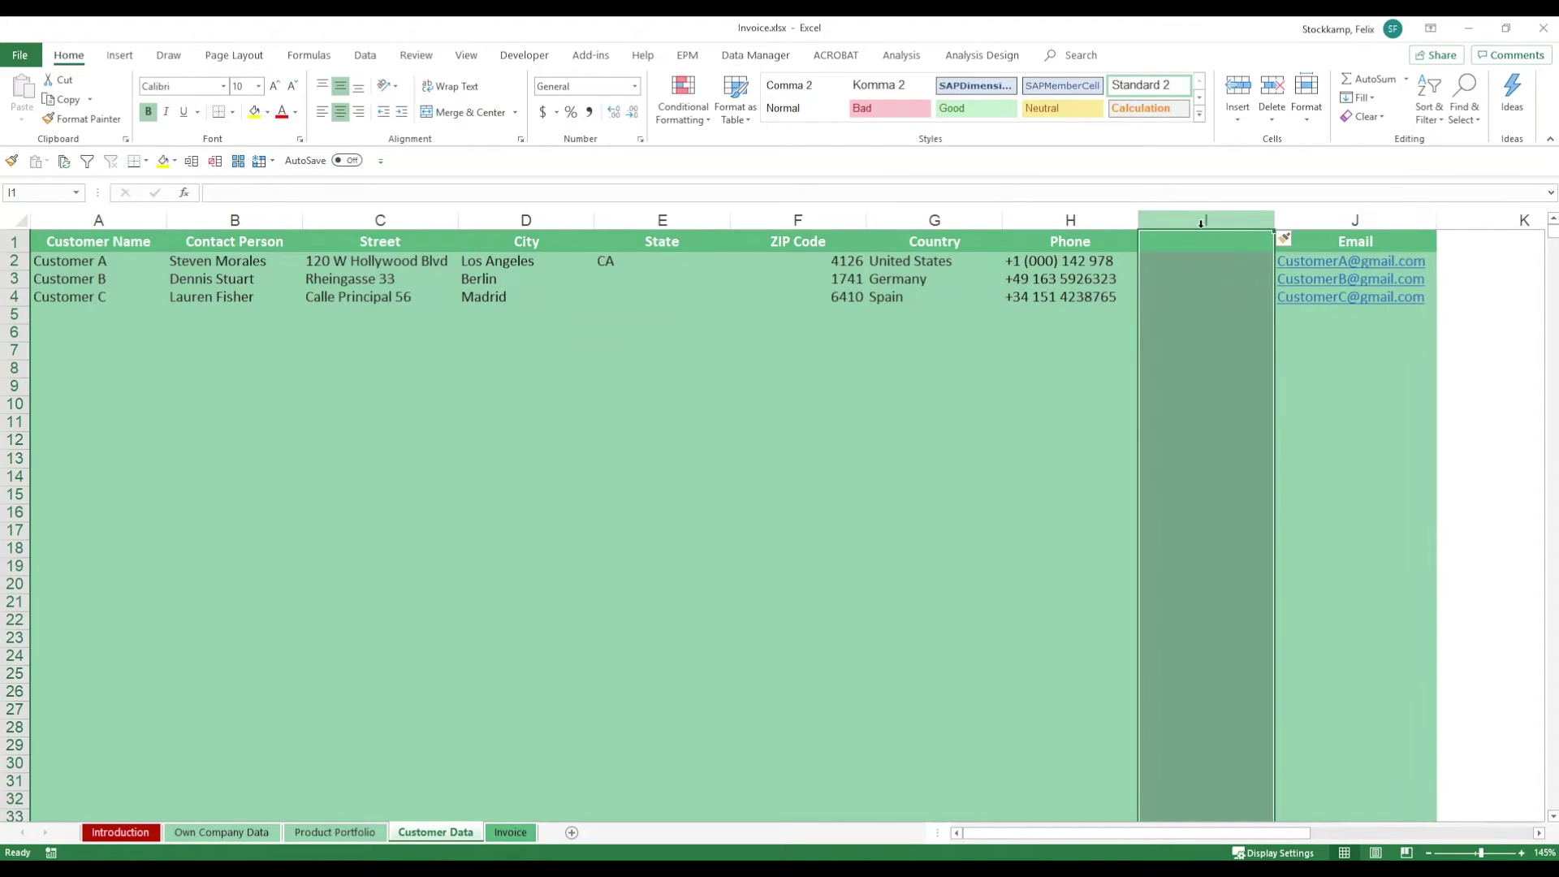
click(1199, 248)
text(Payment Terms)
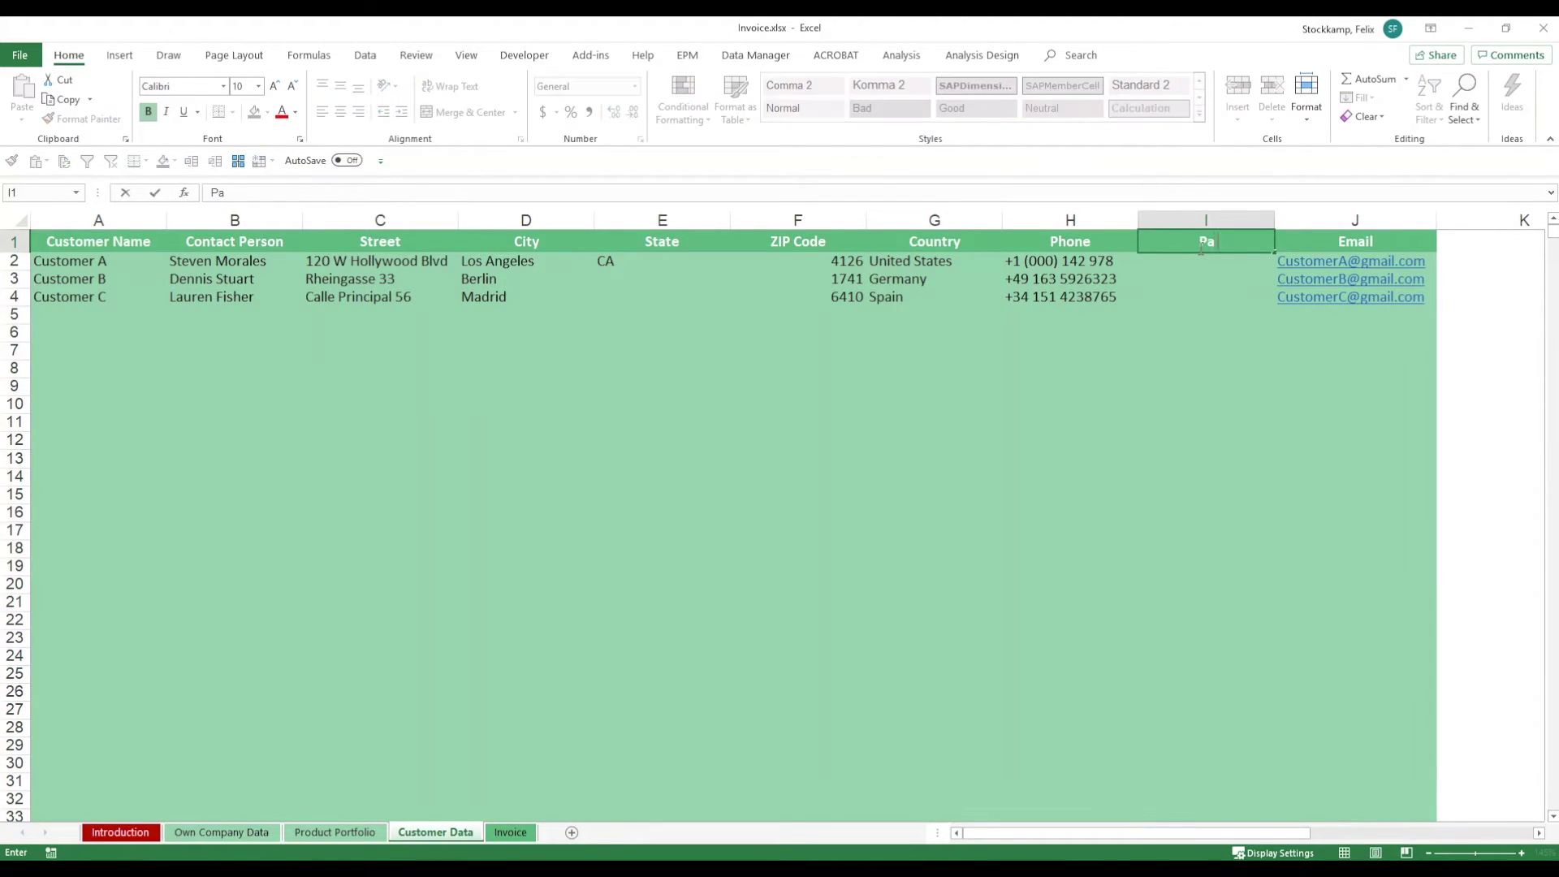
key(Return)
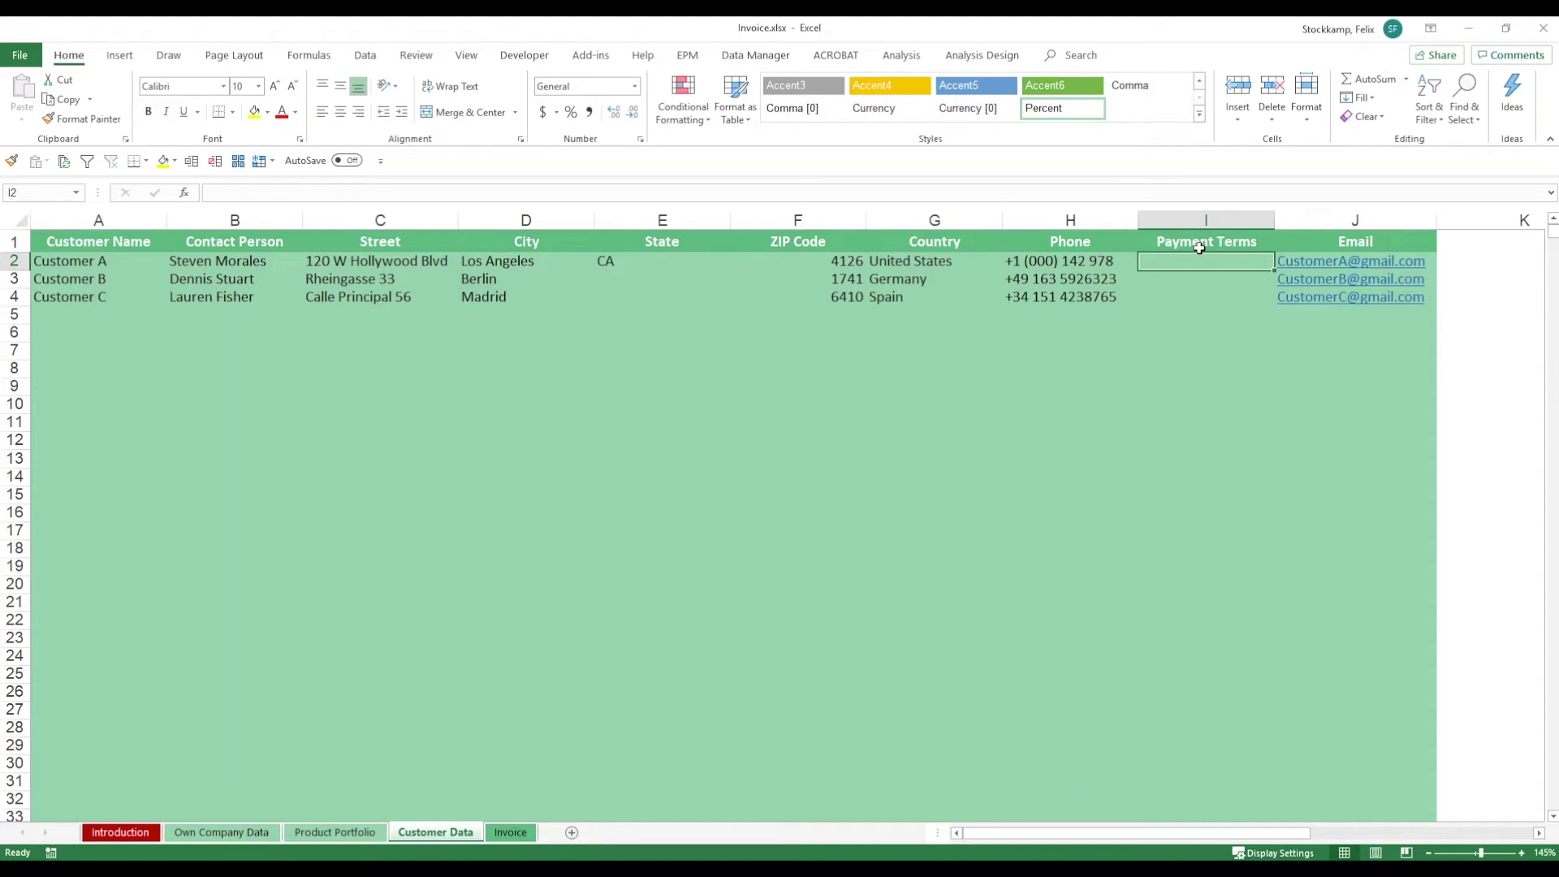
text(60)
key(Return)
key(Return)
text(4)
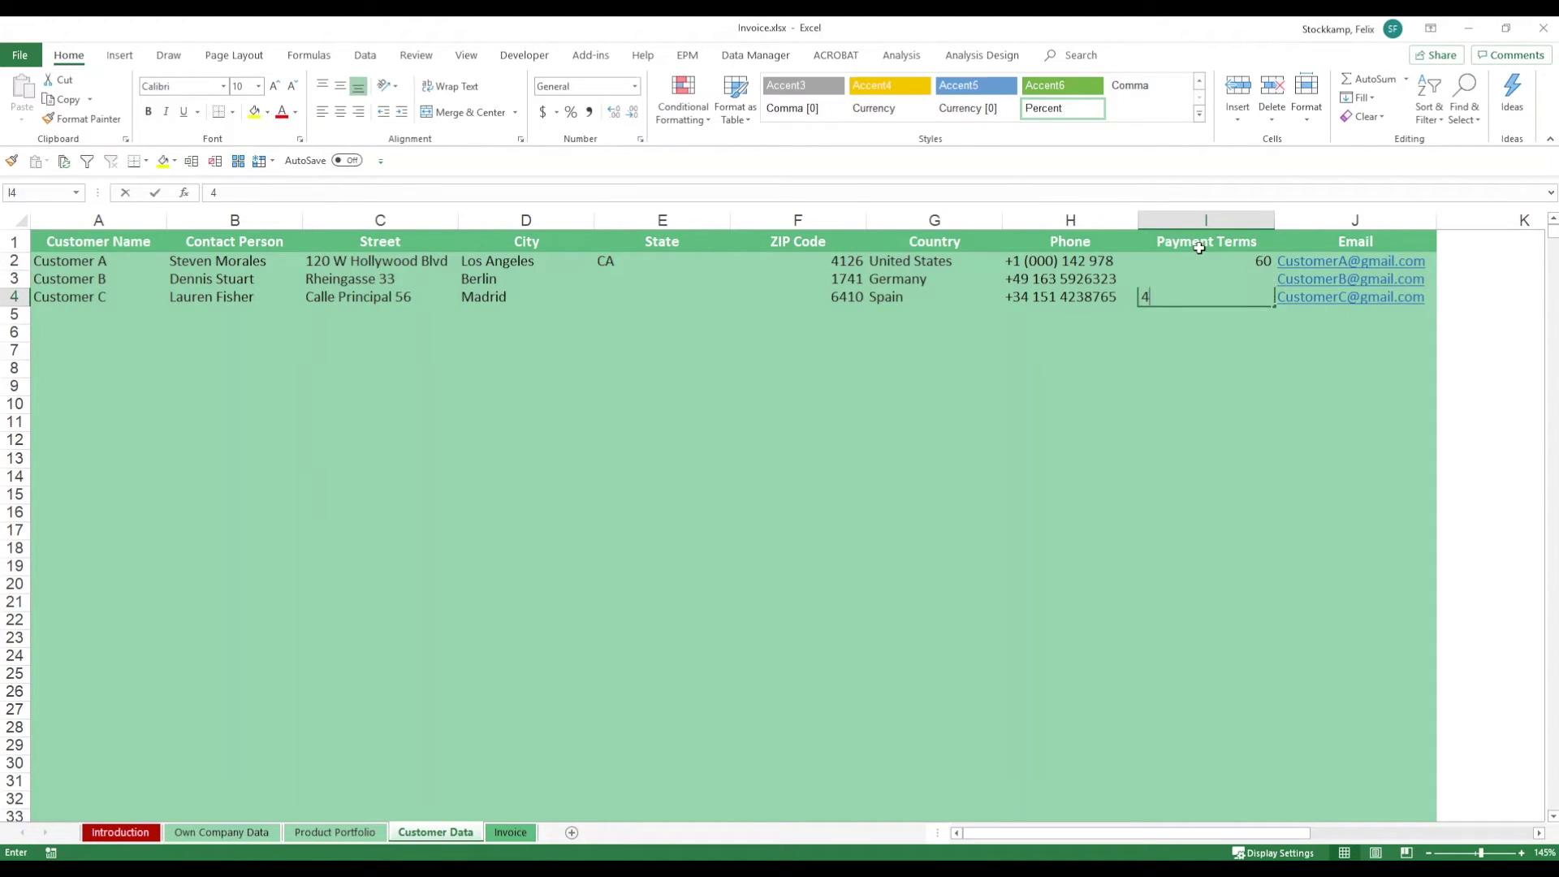
text(0)
key(Return)
- Format the payment terms I2:I4 with the custom format General "days"
key(Up)
key(Up)
key(Up)
key(shift+Down)
key(shift+Down)
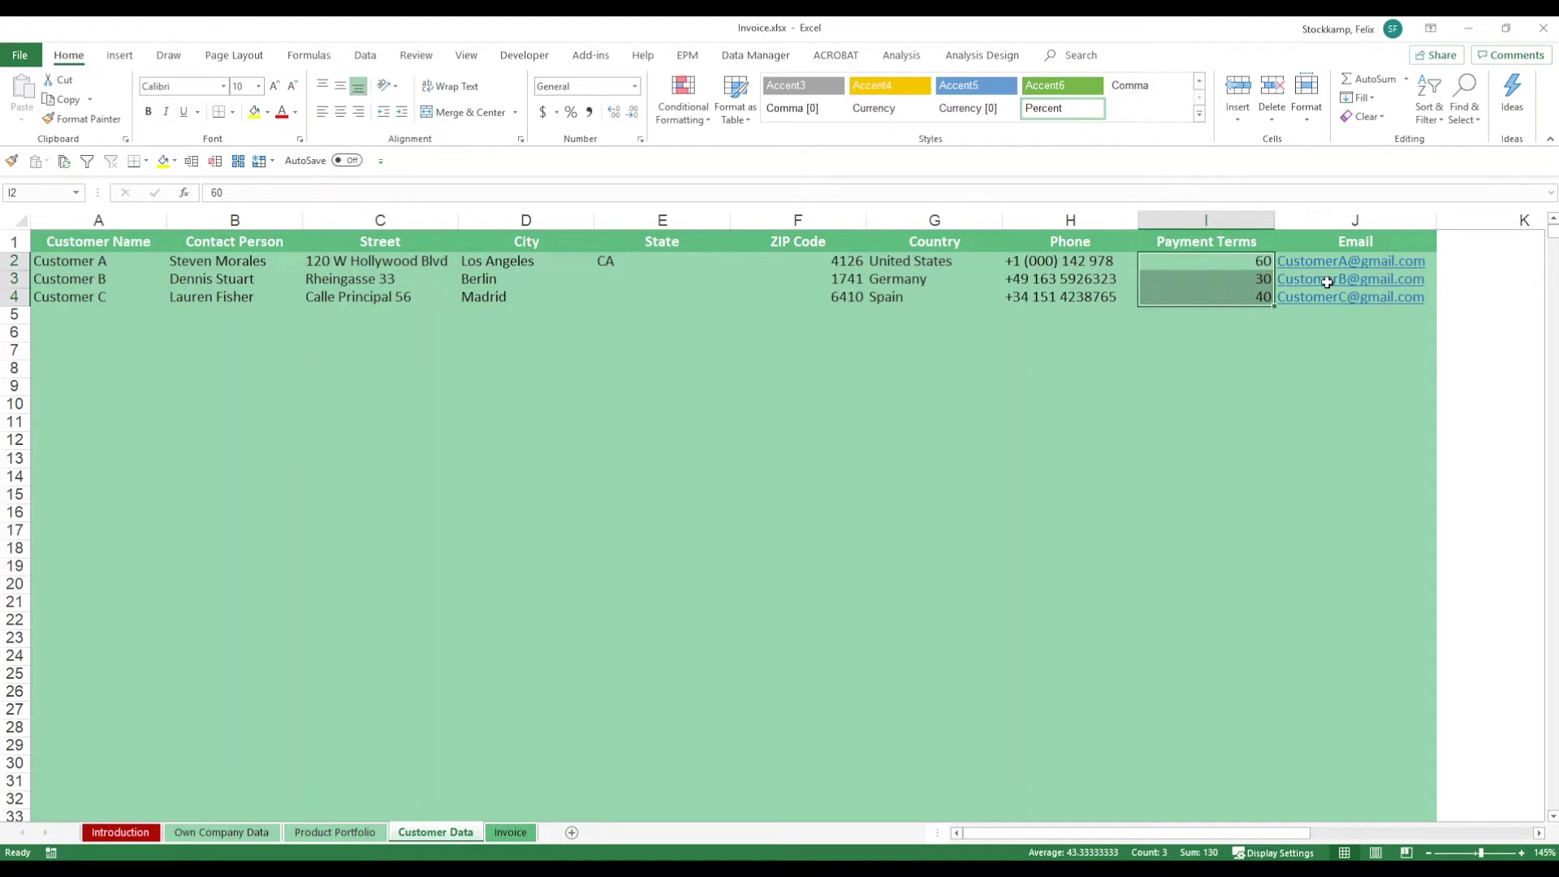
key(ctrl+1)
click(727, 469)
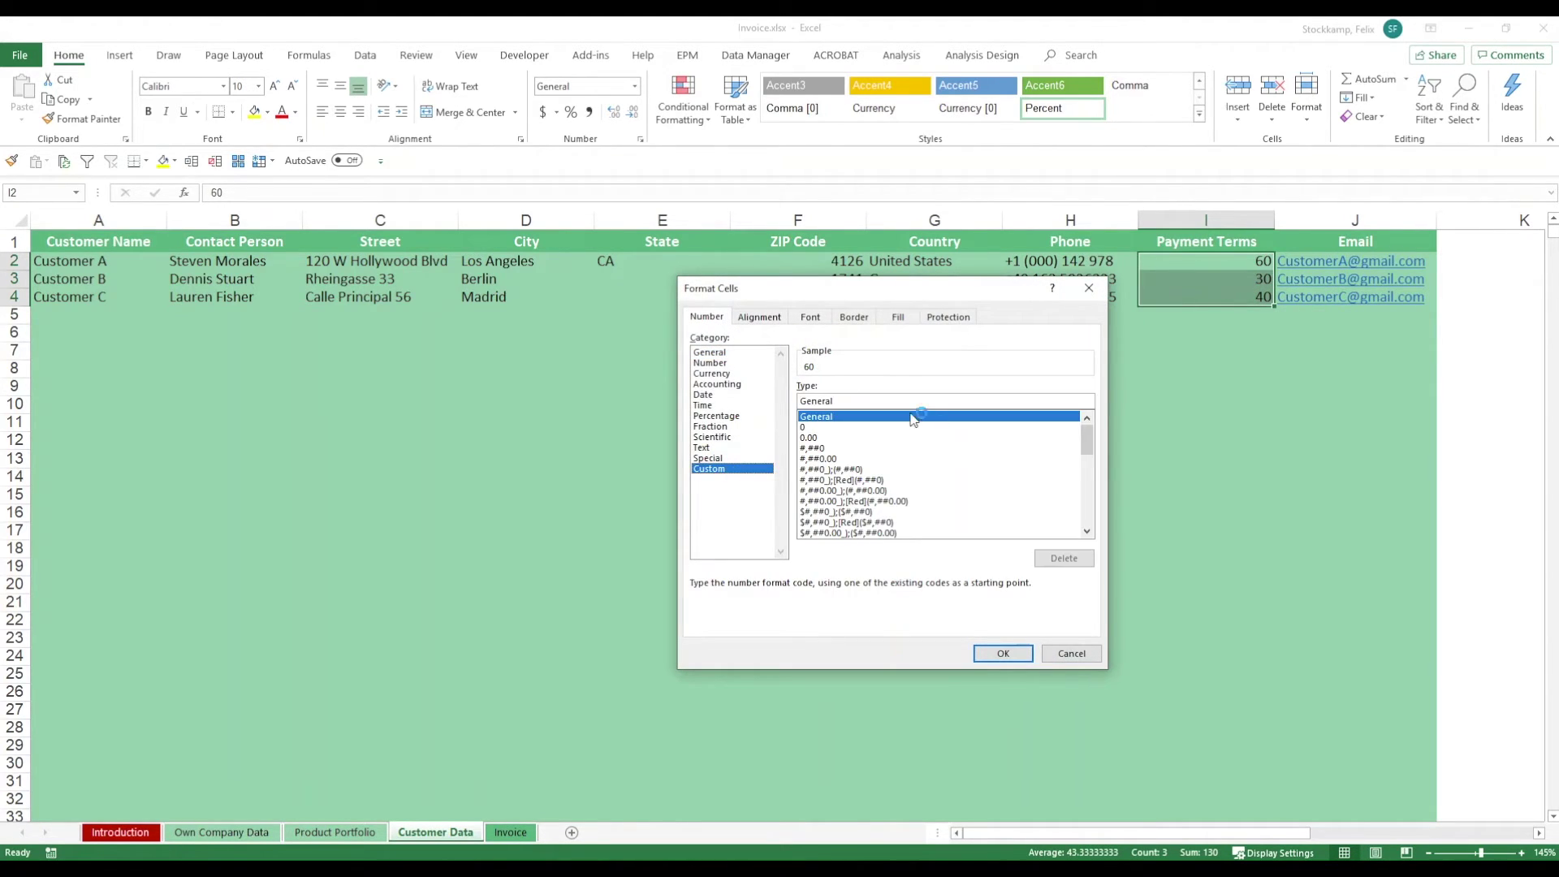
click(853, 404)
text("da)
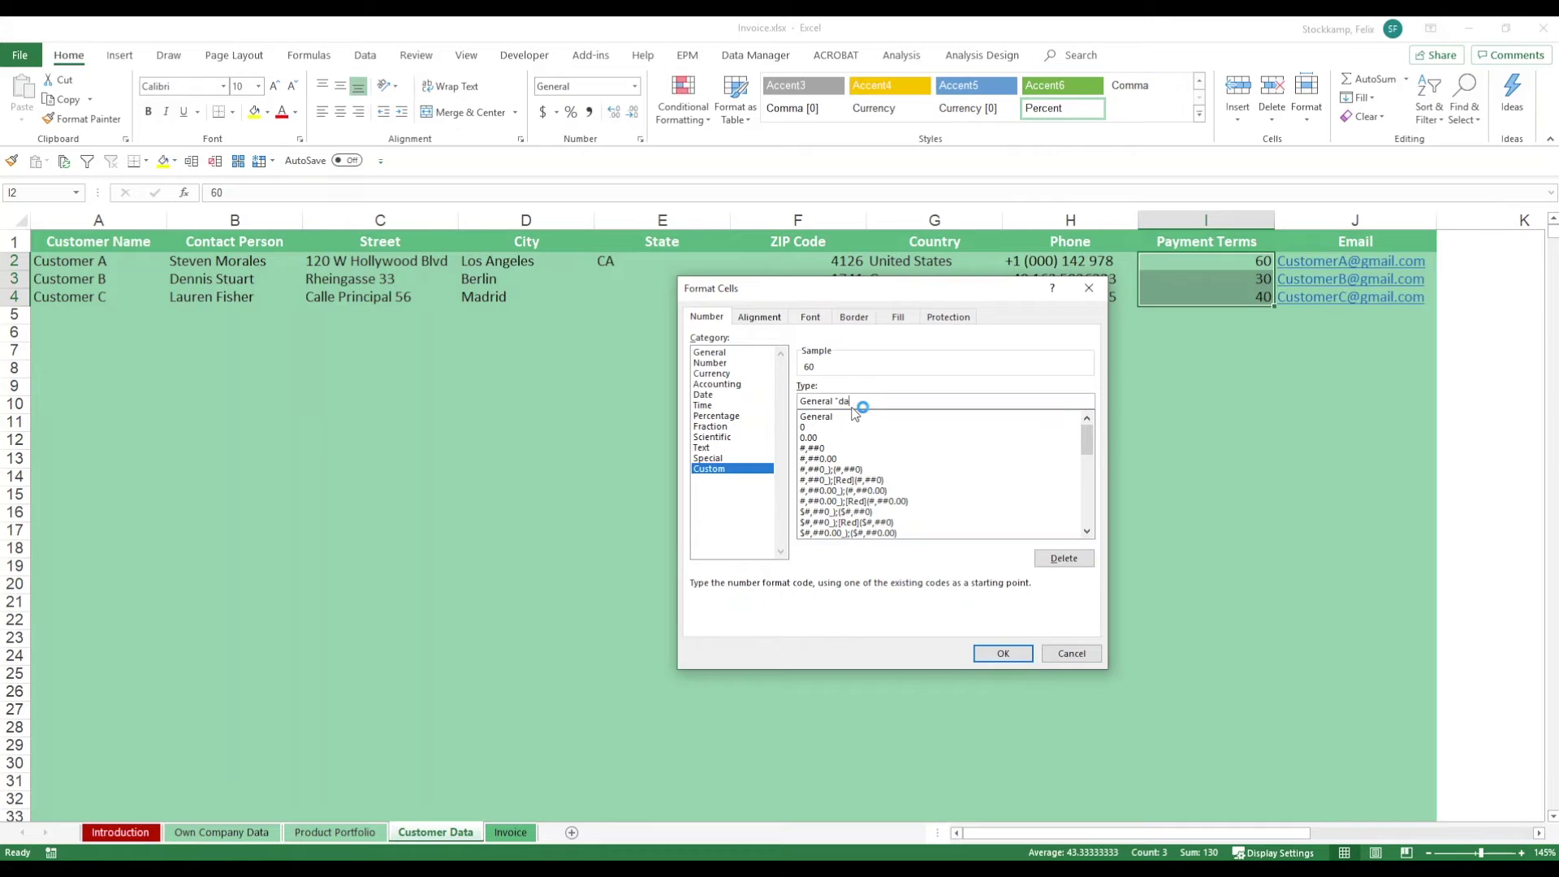
text(ys")
key(Return)
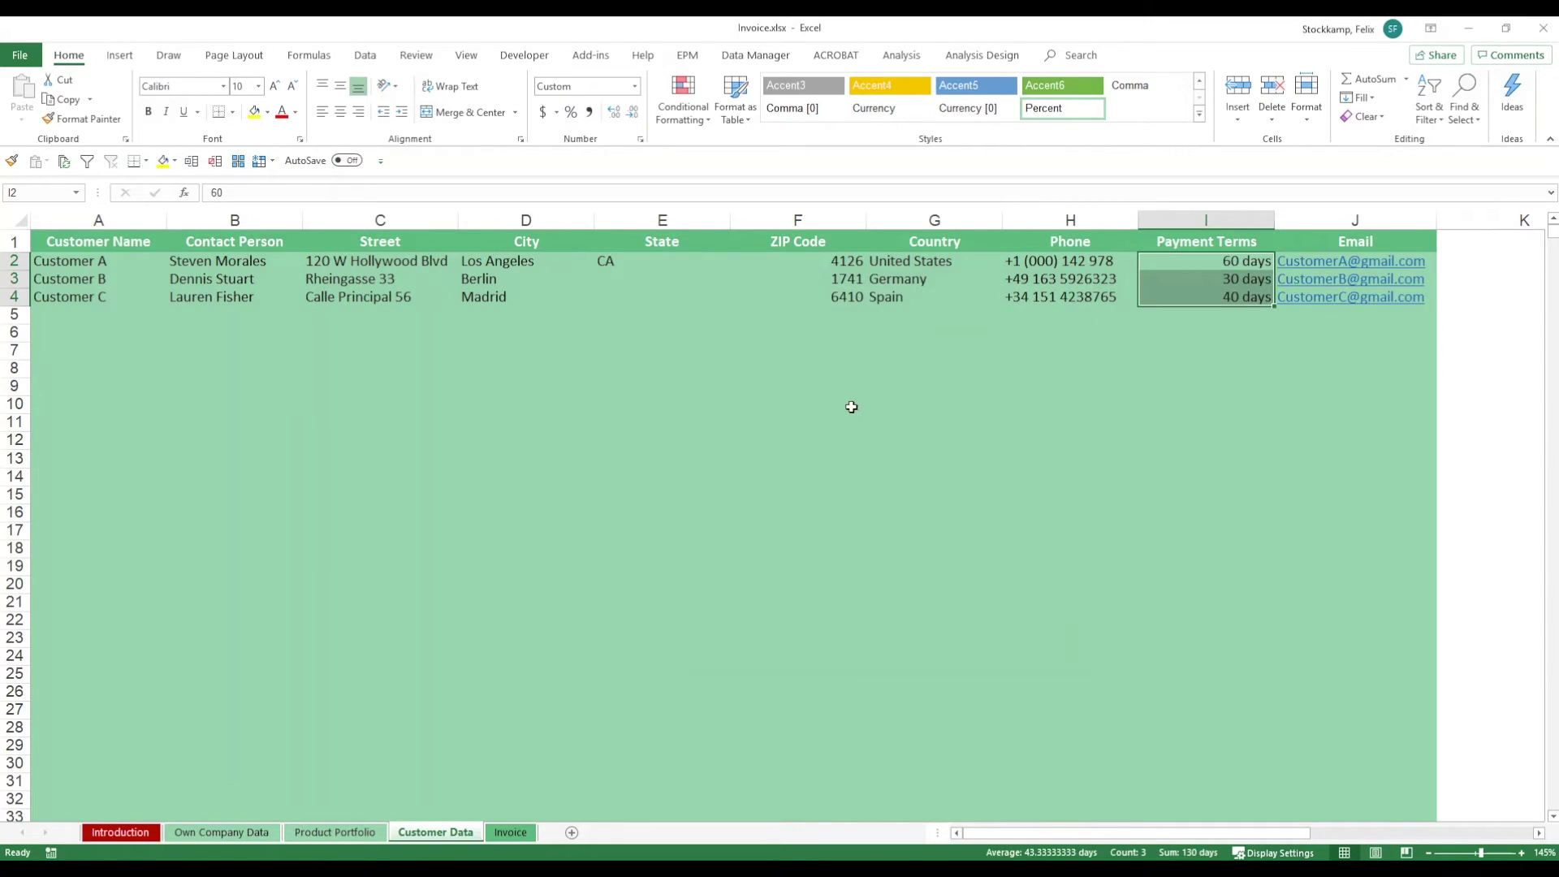
click(512, 833)
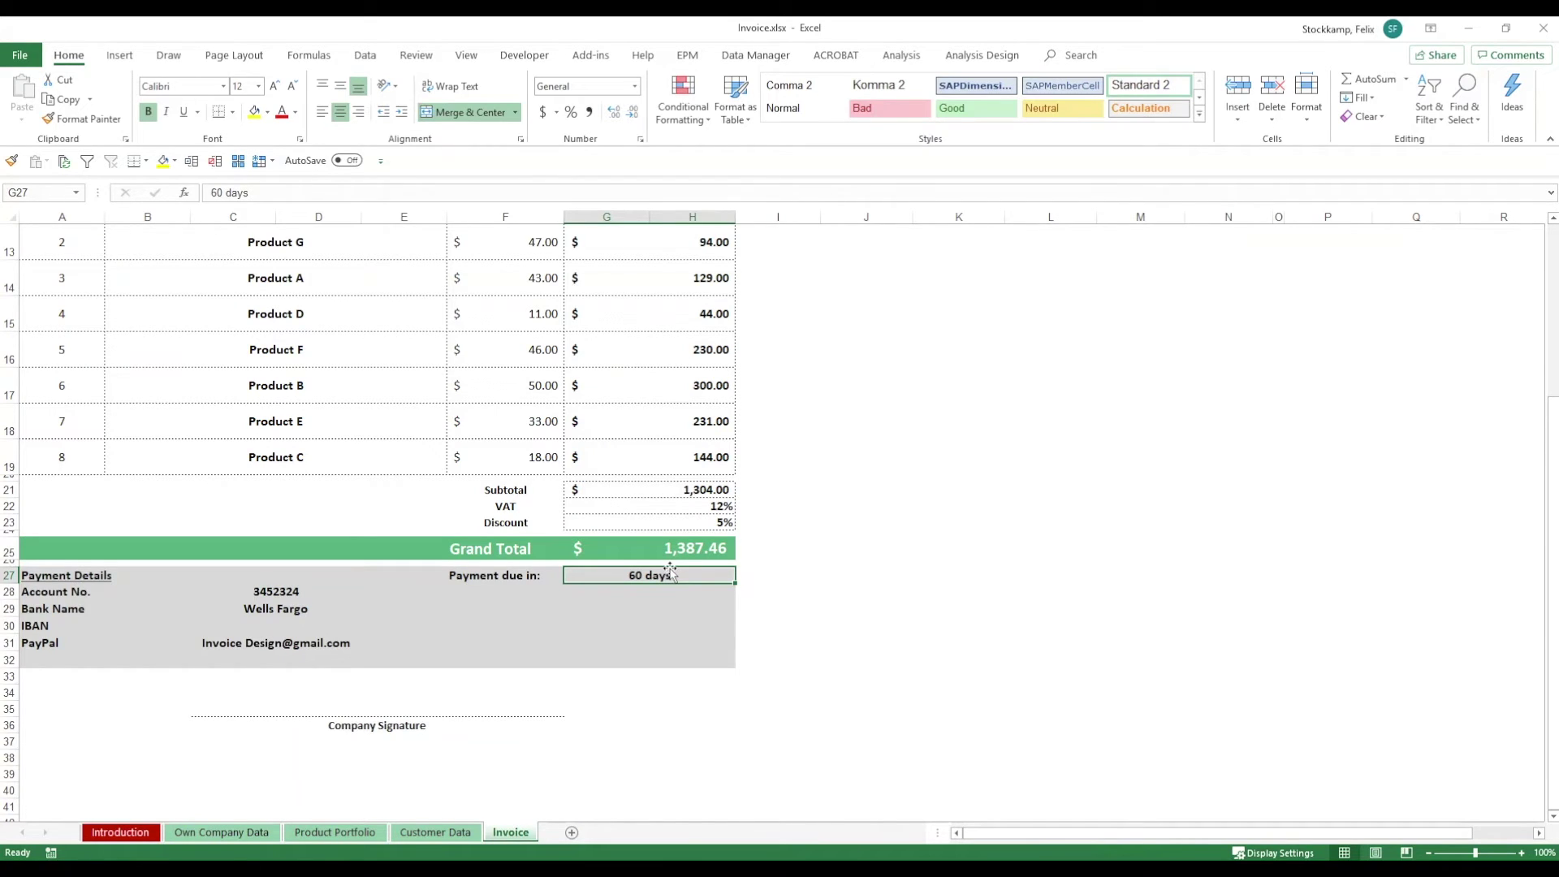
- Enter =VLOOKUP(A5,'Customer Data'!A:I,9,FALSE) in the invoice's Payment due in cell G27
text(=vlo)
key(Tab)
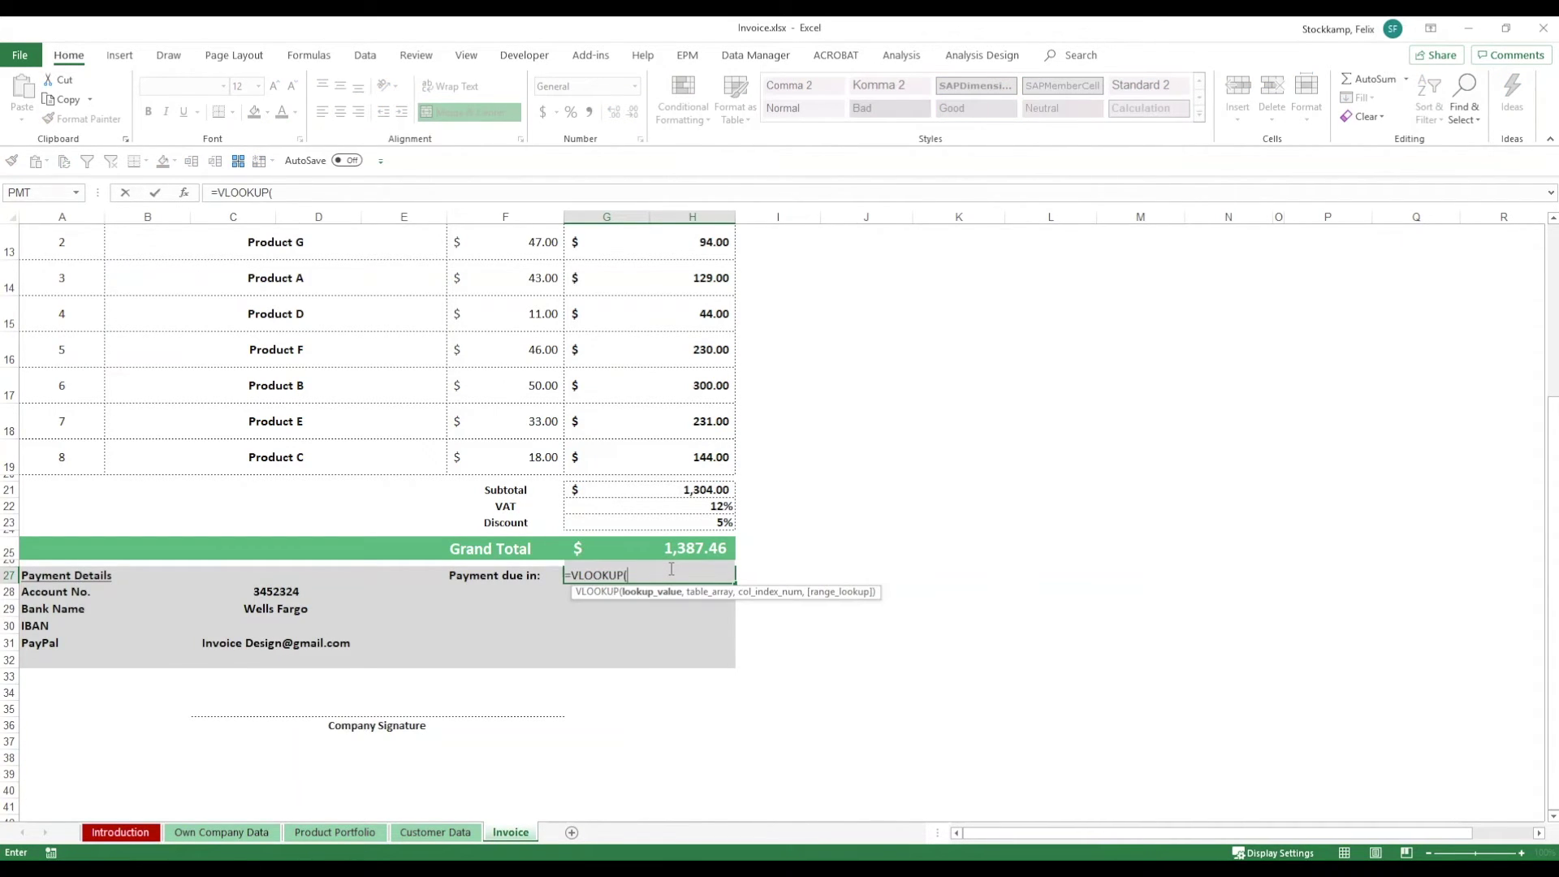
scroll(637, 578, up, 4)
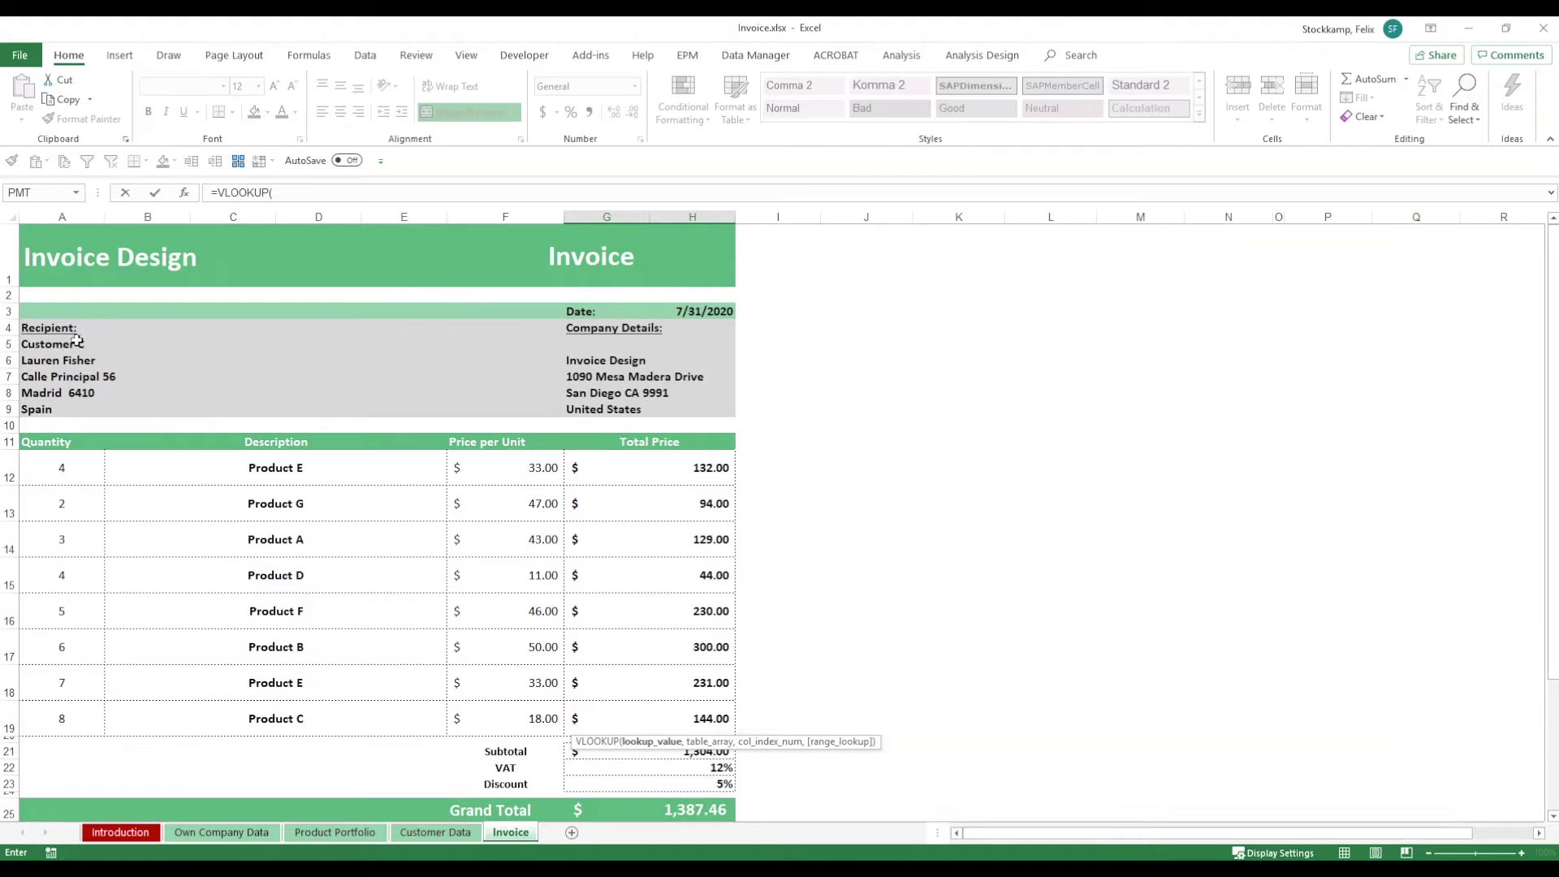
click(75, 342)
text(,)
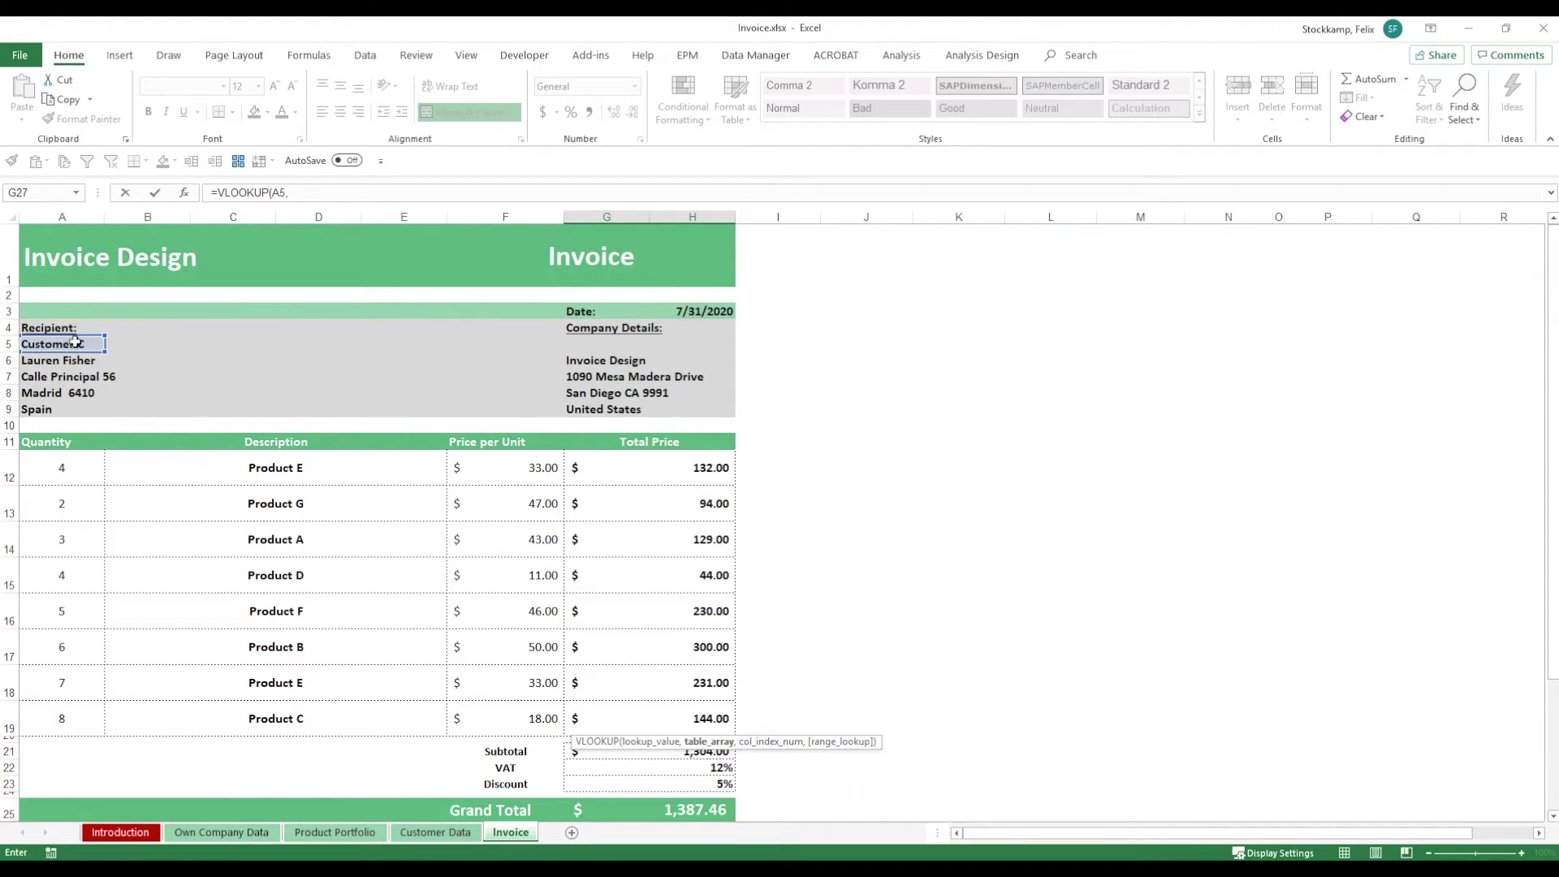
click(453, 836)
drag(134, 221, 1268, 251)
text(,9)
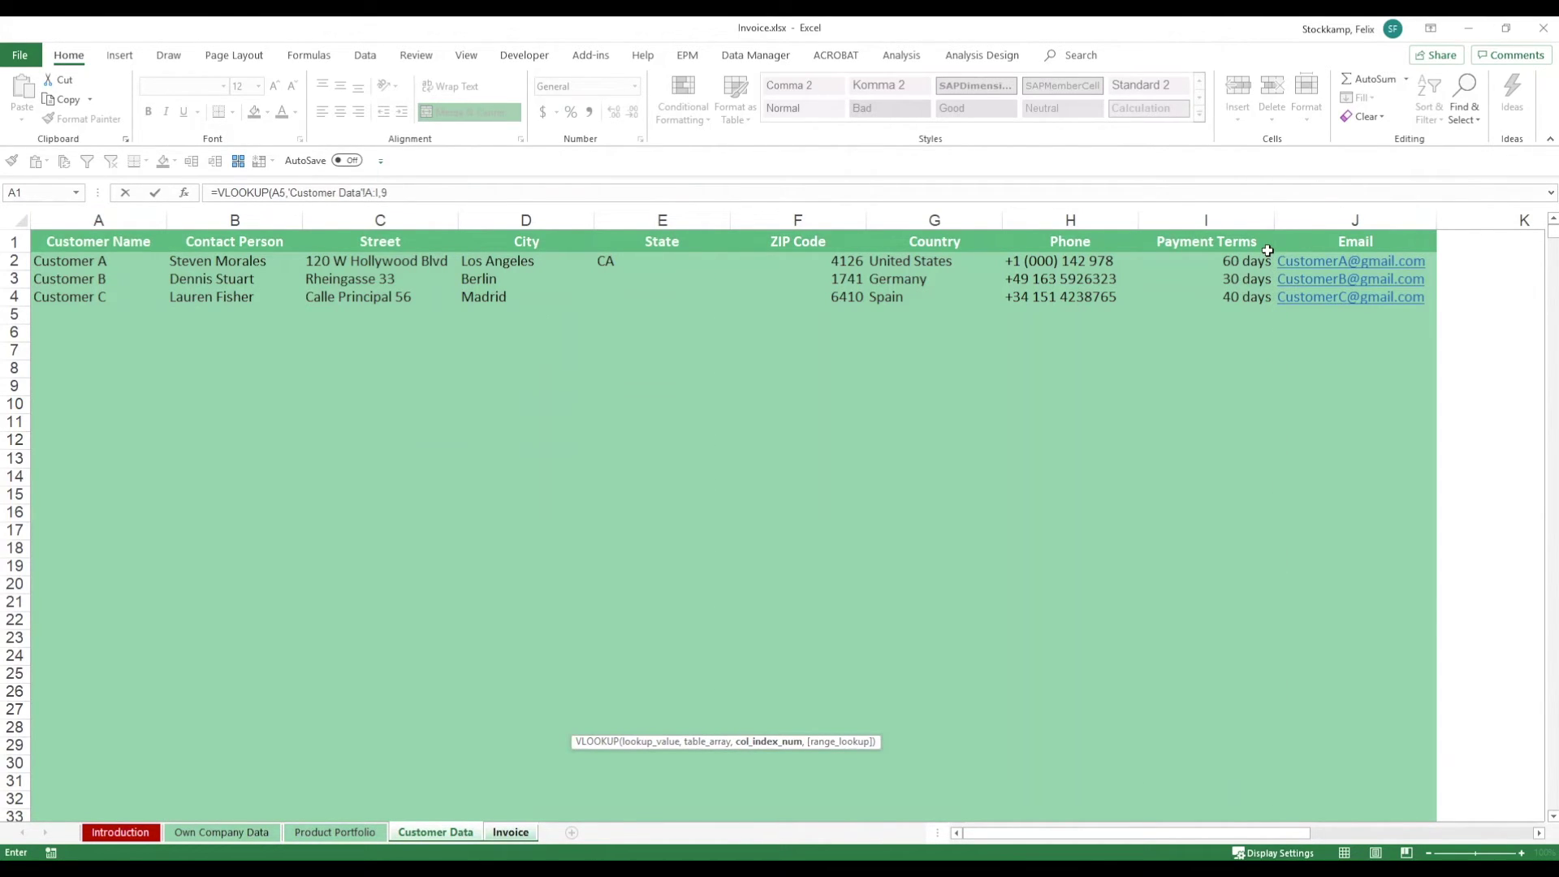
text(,false)
key(Return)
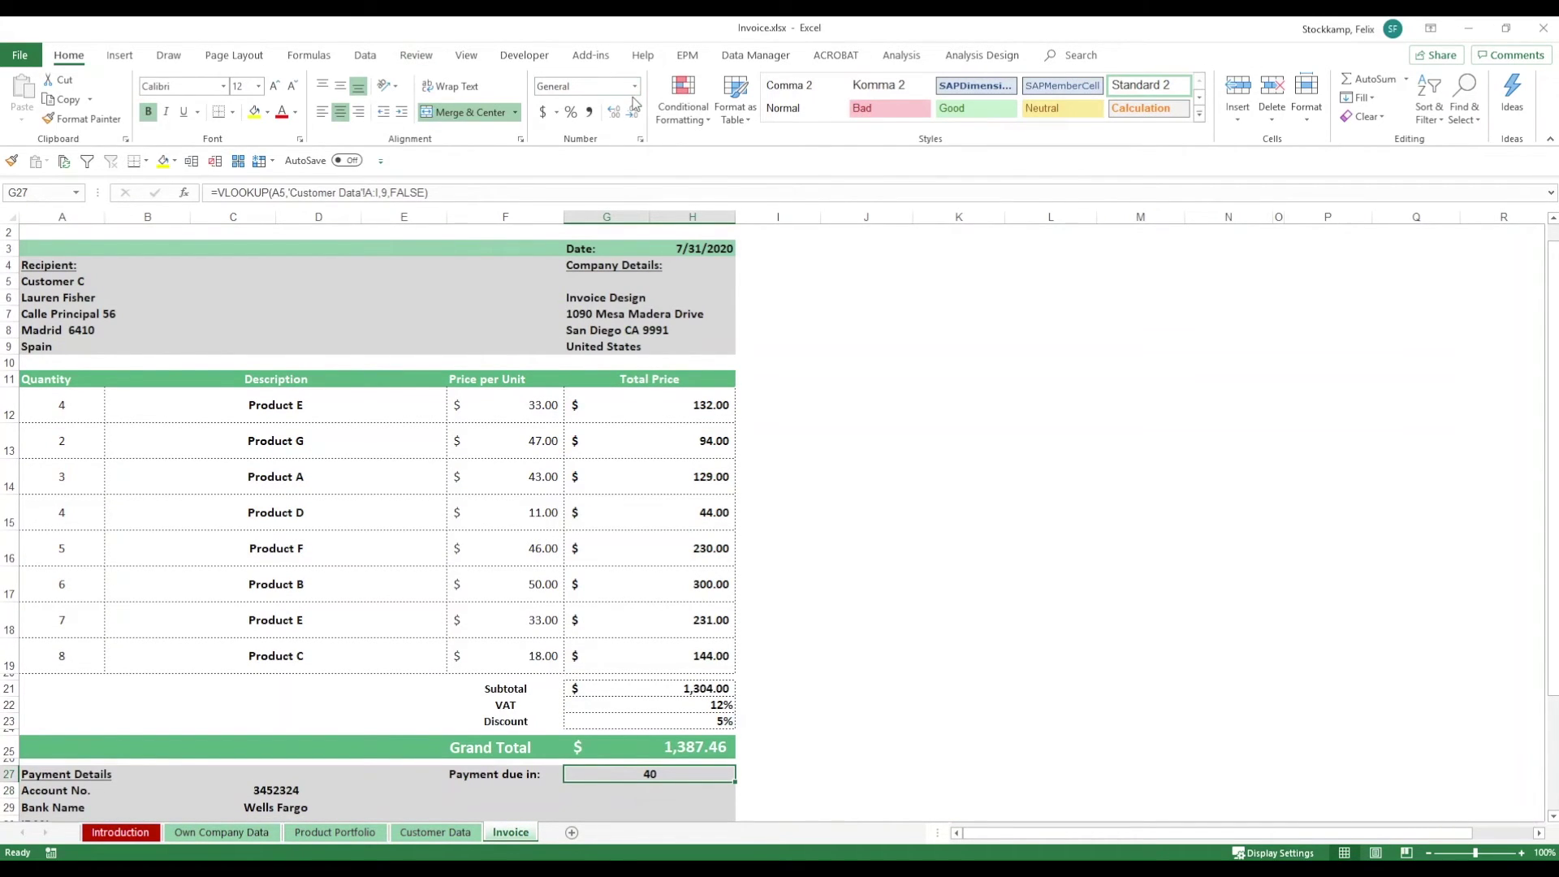
- Format the payment due cell as General "days" so it reads 40 days
click(640, 139)
click(734, 470)
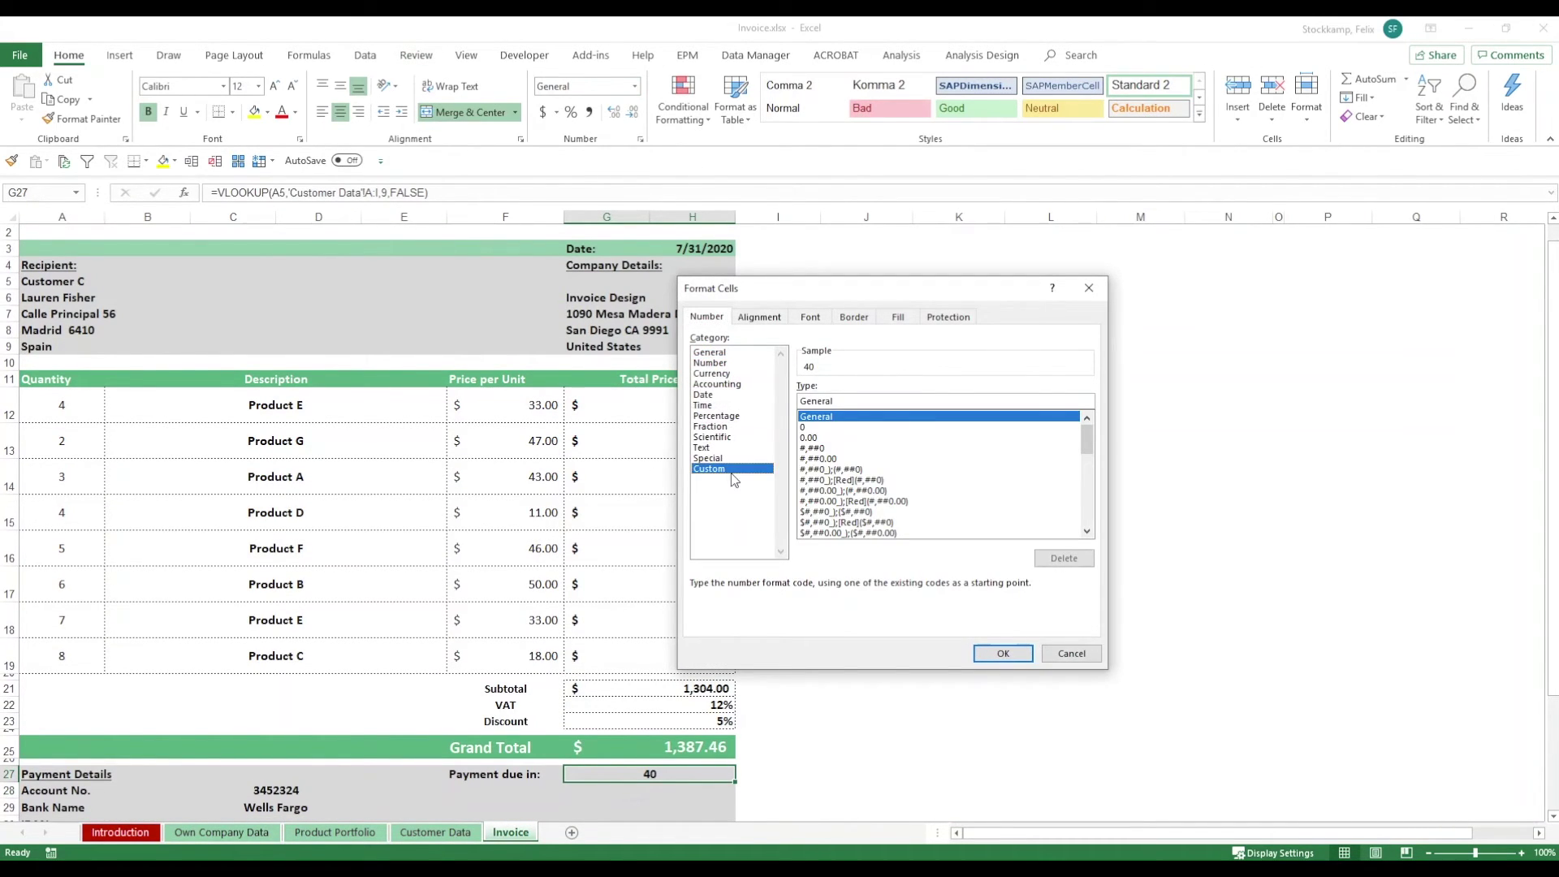
click(909, 397)
text("days")
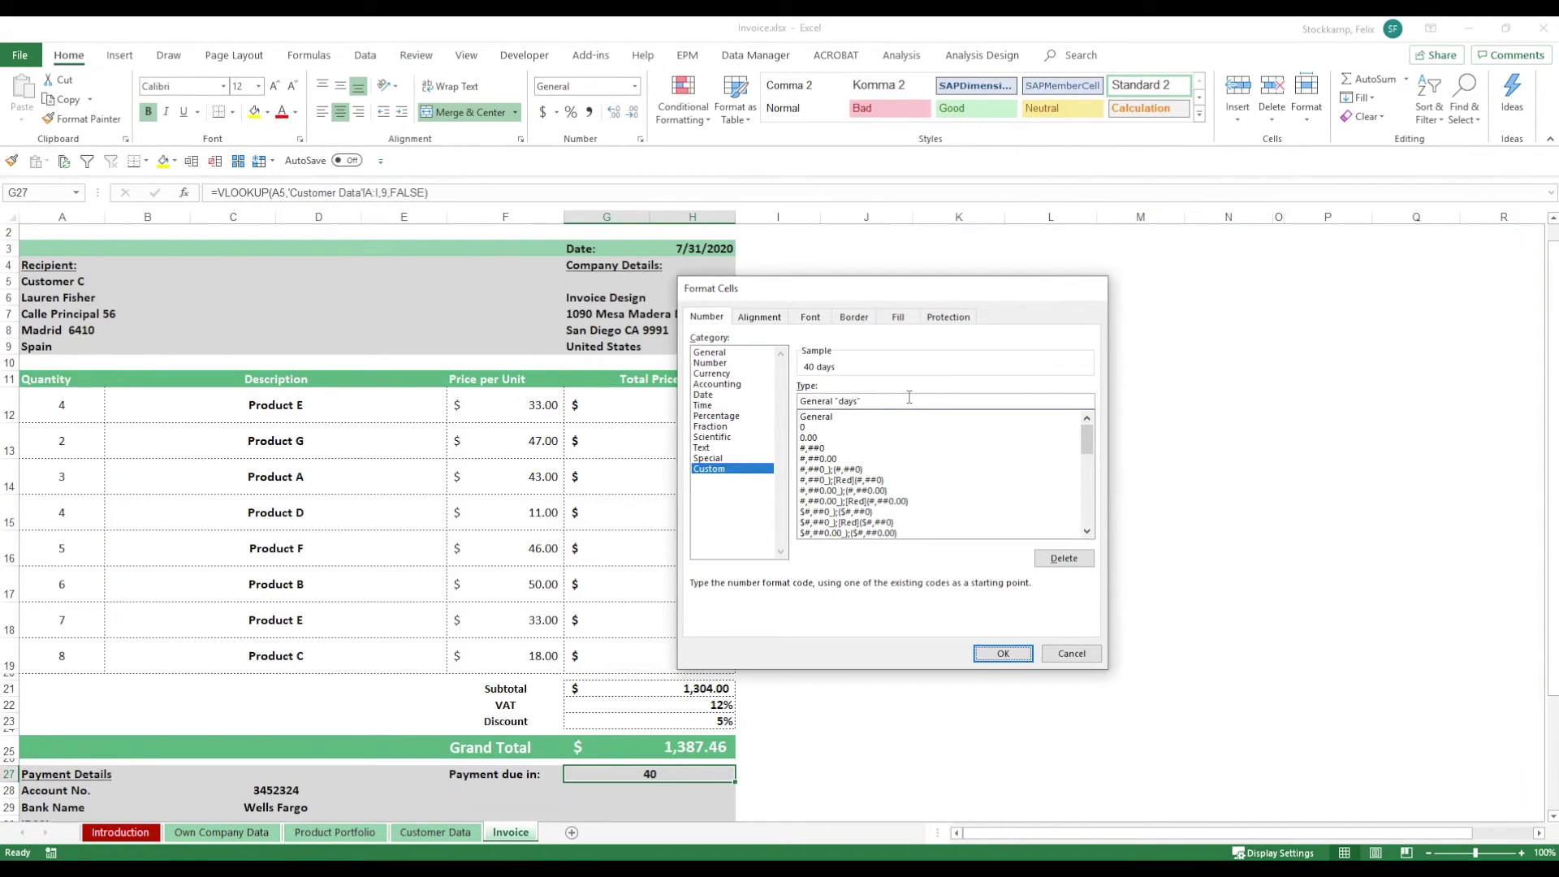
key(Return)
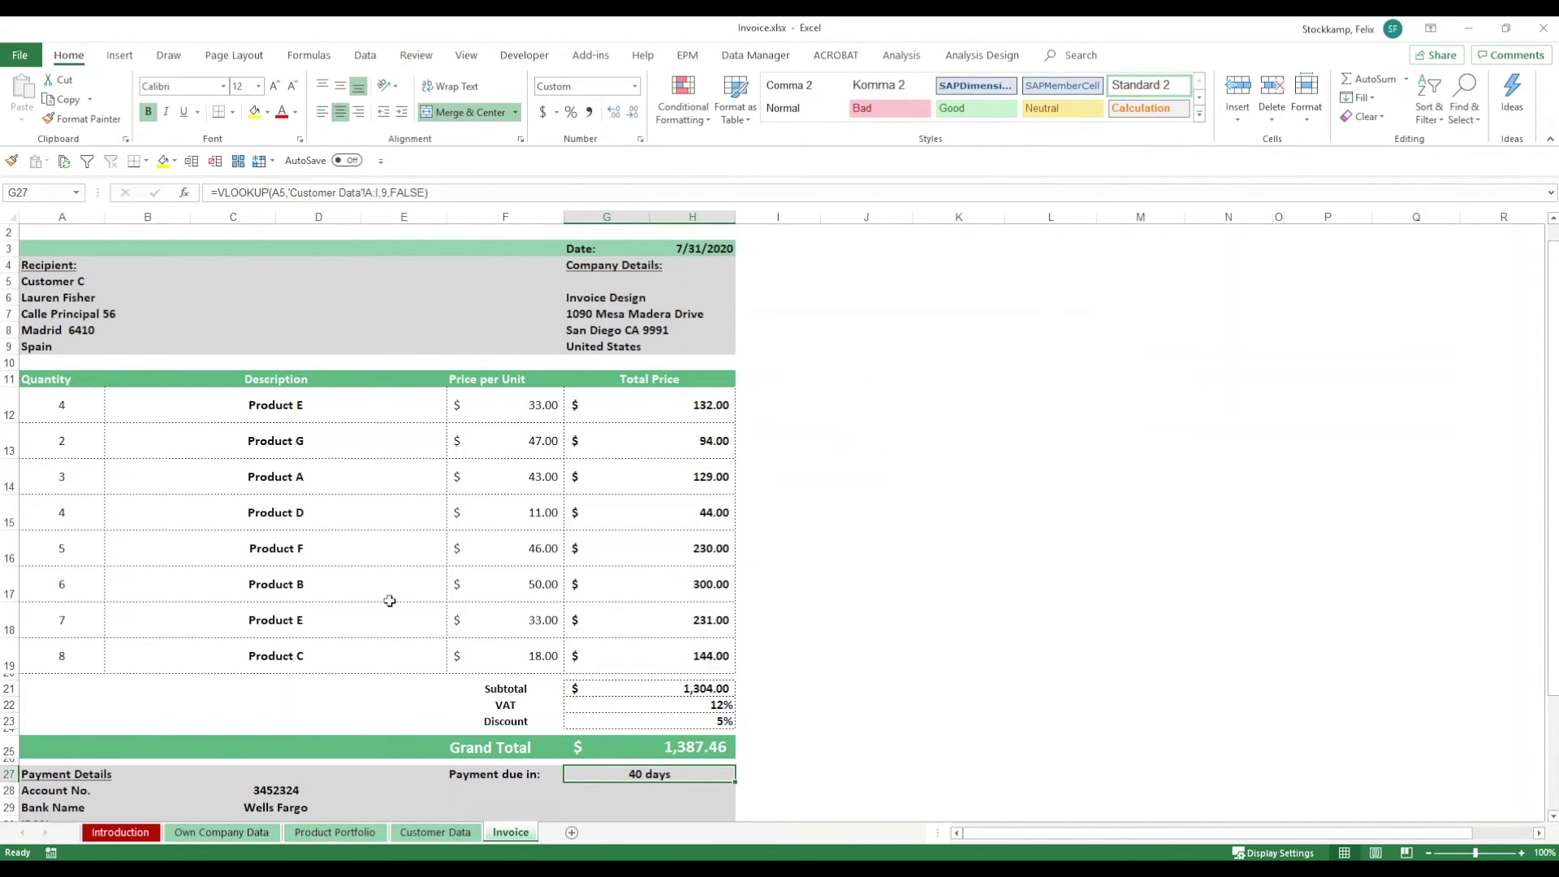
- Switch the invoice recipient in A5 to Customer B and confirm payment due shows 30 days
double_click(62, 282)
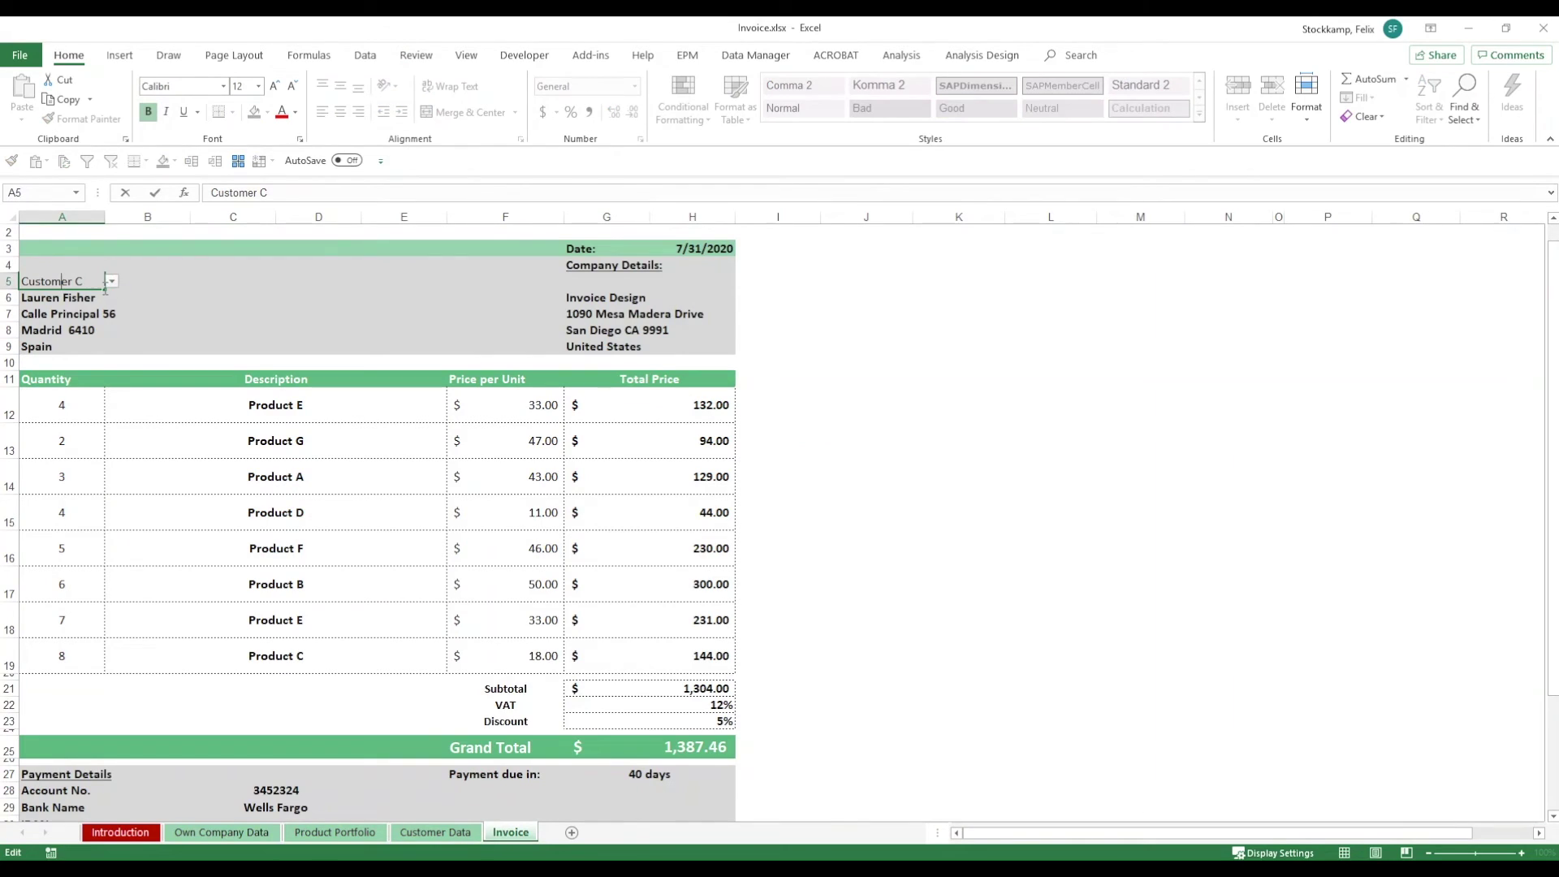
click(112, 281)
scroll(94, 305, up, 1)
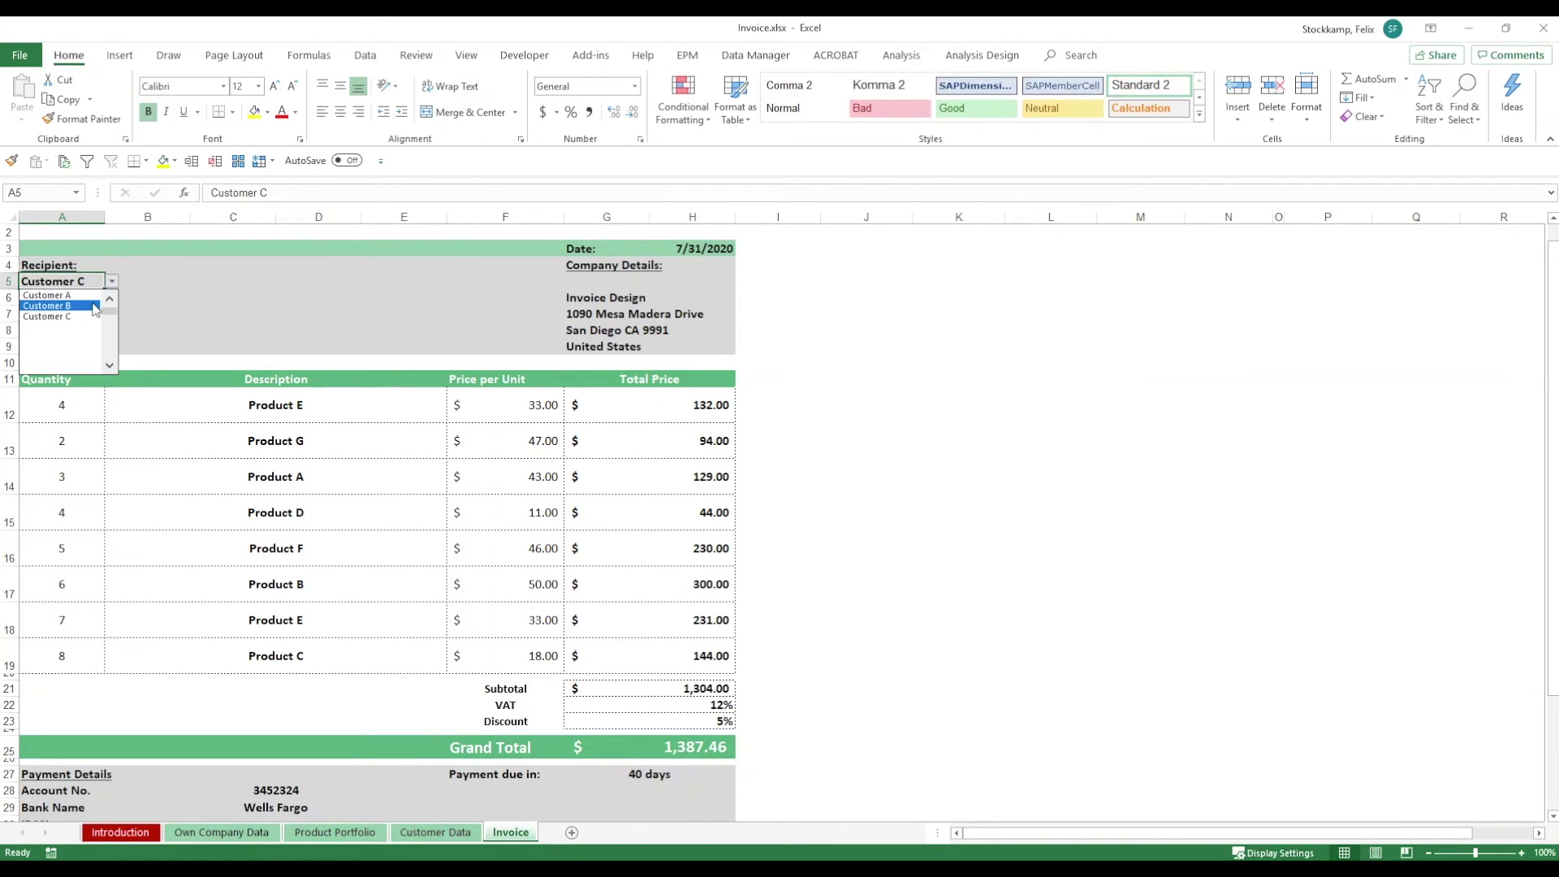
click(93, 306)
click(641, 774)
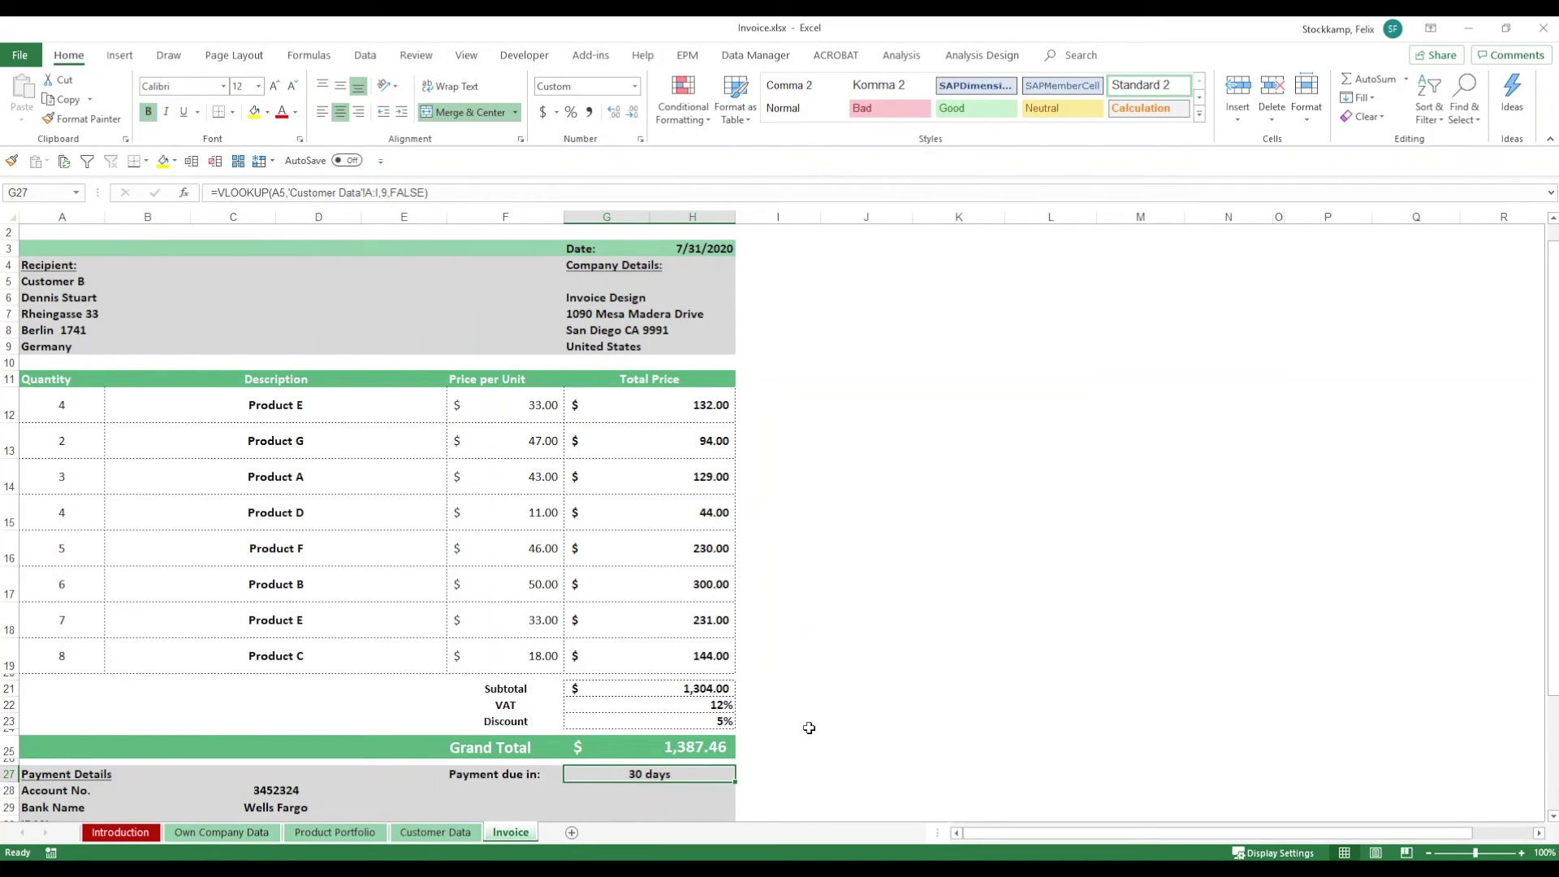
scroll(810, 729, down, 3)
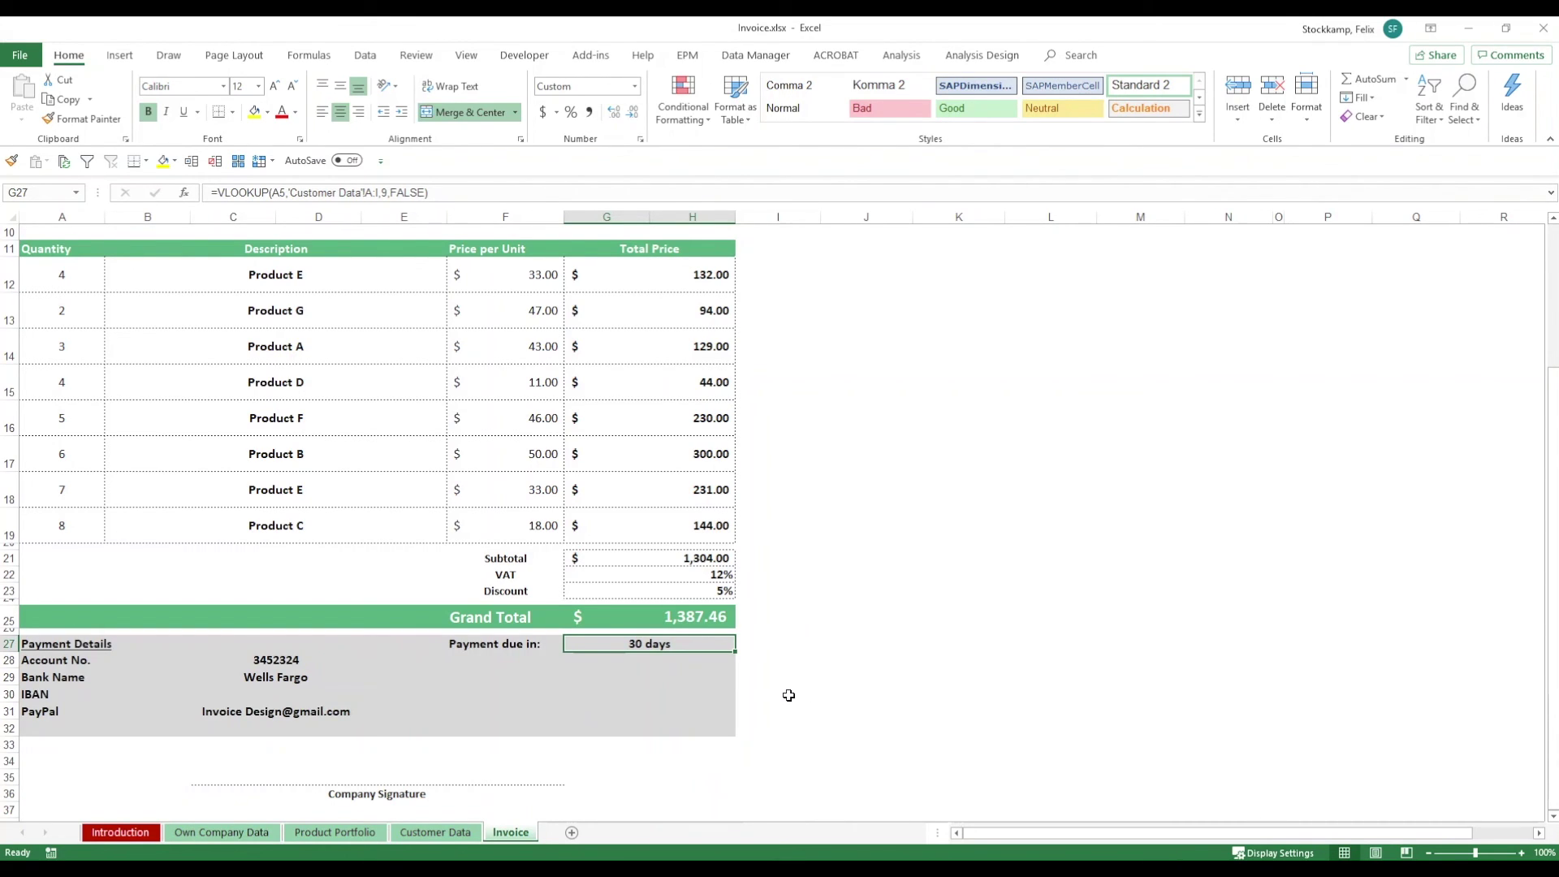
scroll(708, 708, up, 3)
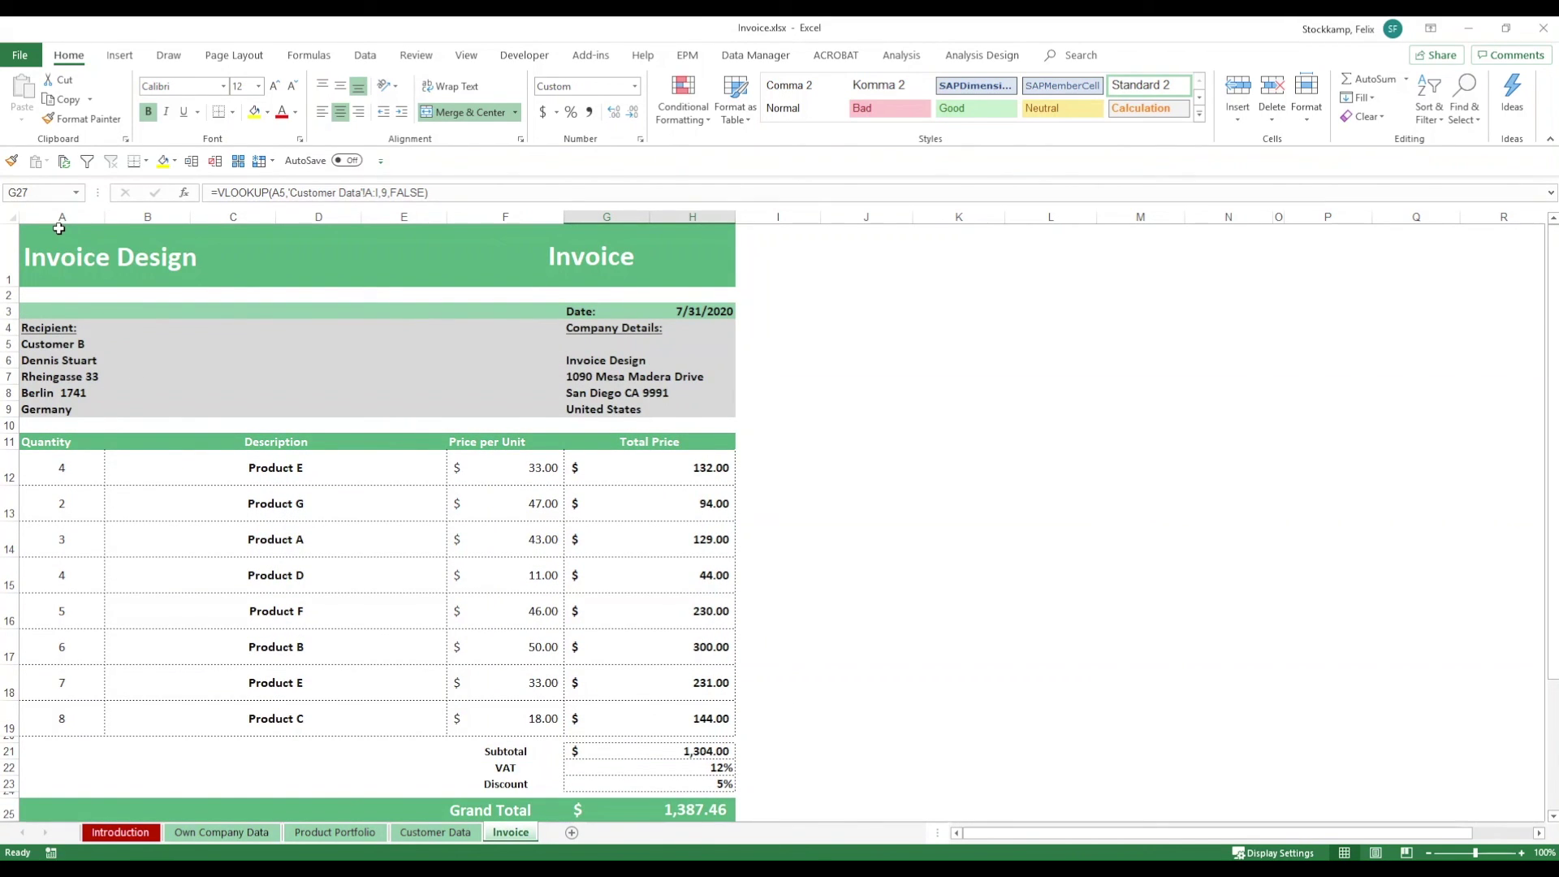
drag(59, 229, 626, 803)
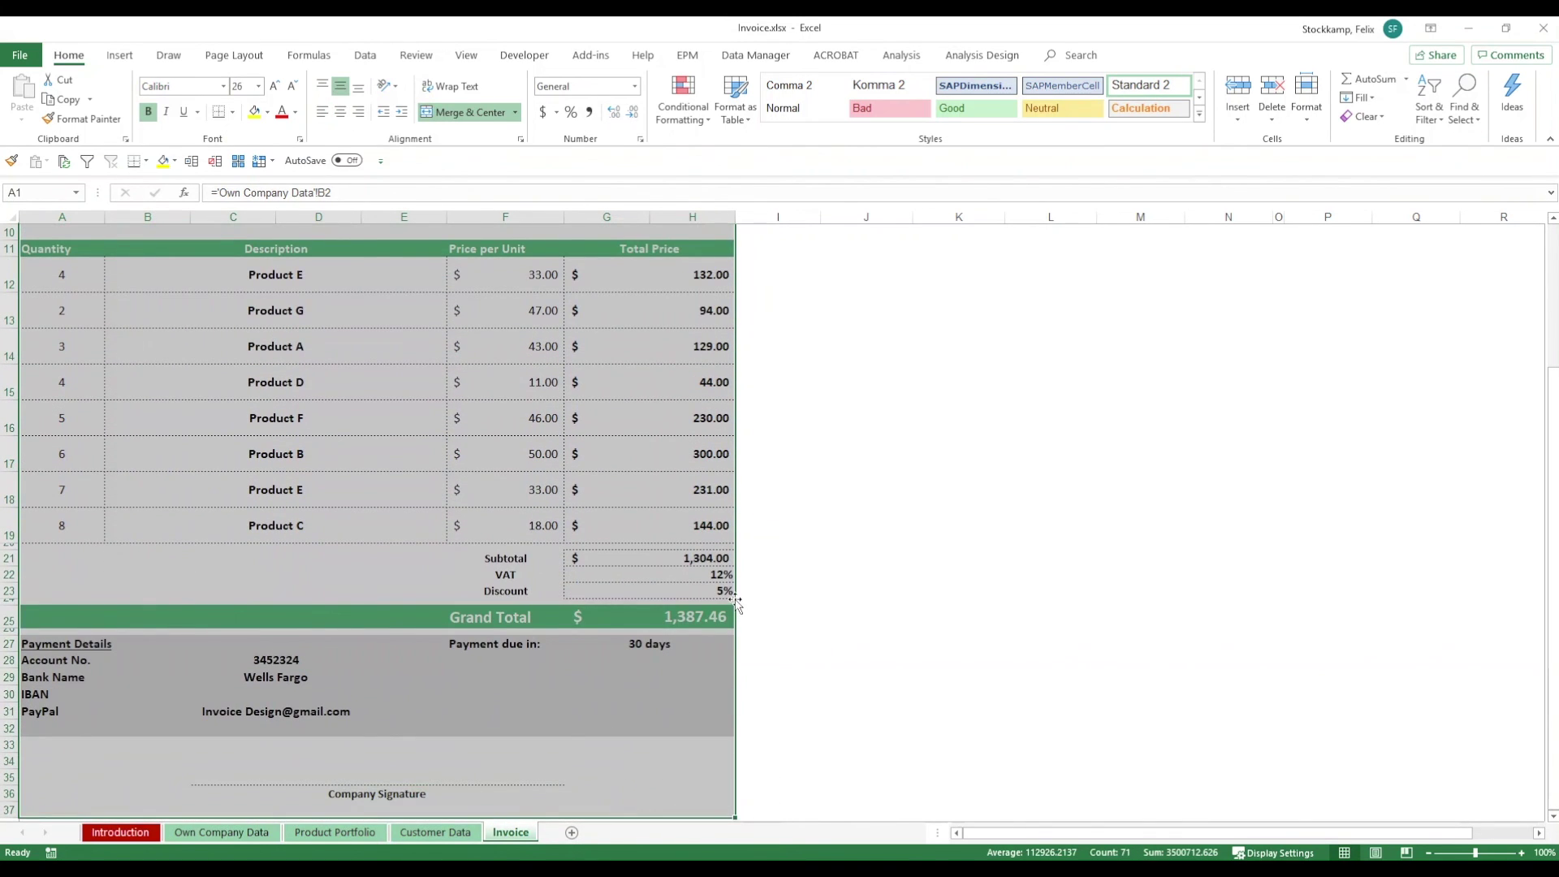
scroll(807, 460, up, 3)
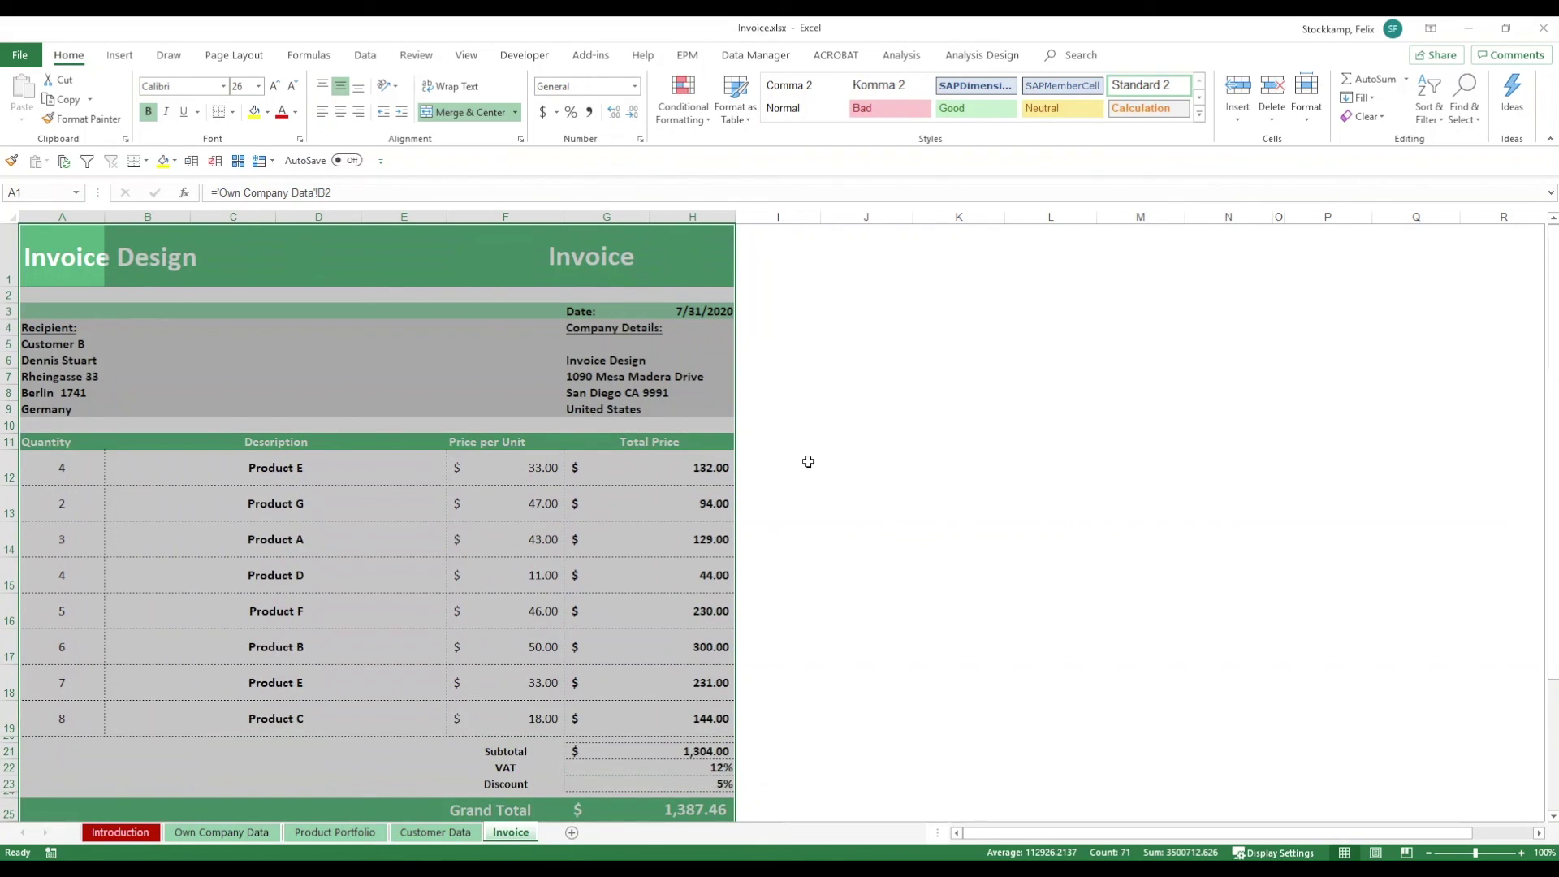